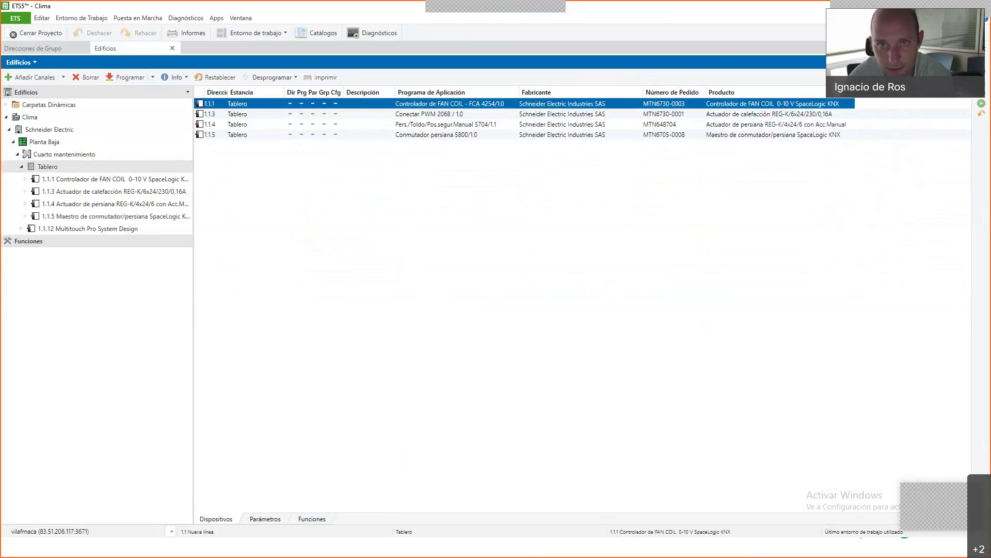
Review the devices in Tablero and examine the communication objects and group addresses of the 1.1.5 Maestro de conmutador/persiana.
{"action": "left_click", "coordinate": [489, 115]}
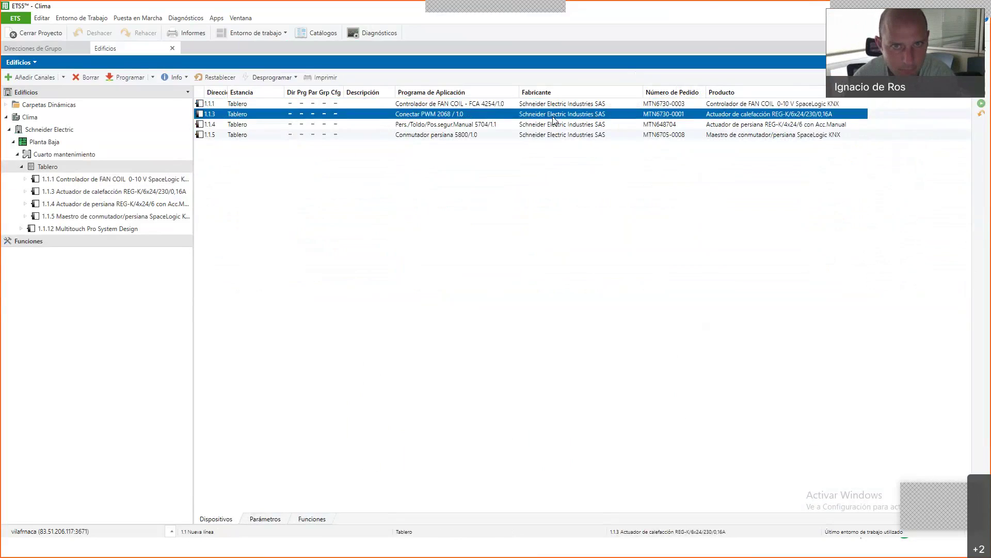
{"action": "left_click", "coordinate": [539, 125]}
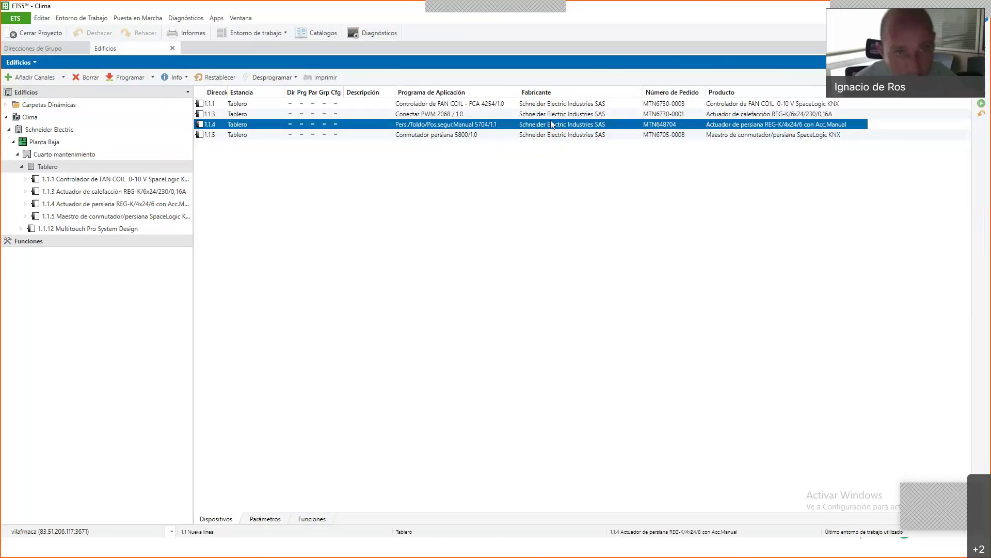
{"action": "left_click", "coordinate": [495, 135]}
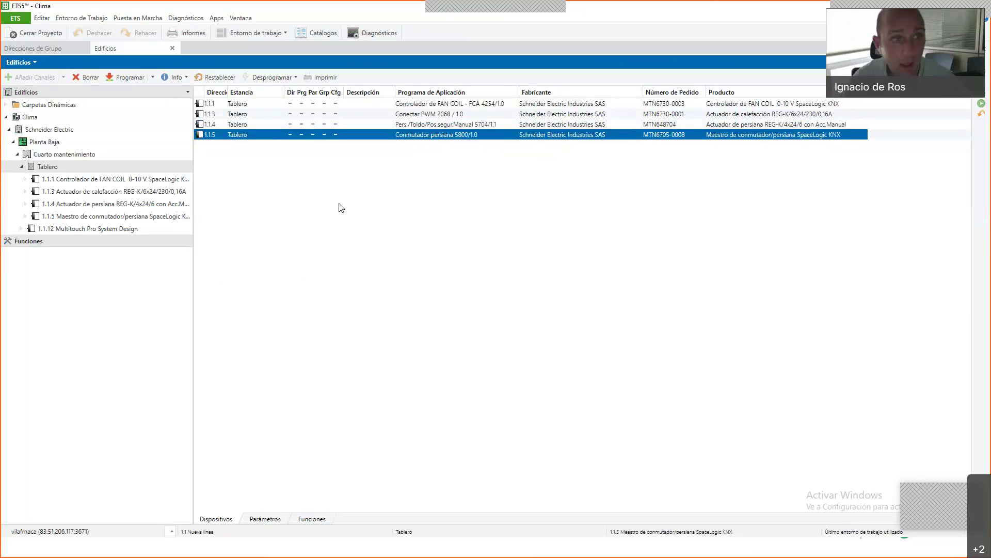
{"action": "left_click", "coordinate": [180, 217]}
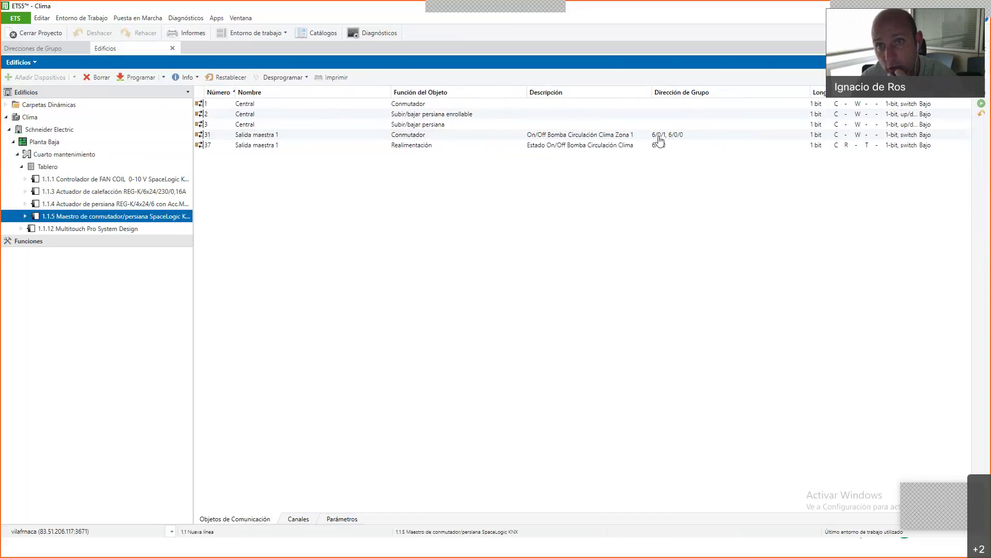
{"action": "mouse_move", "coordinate": [658, 141]}
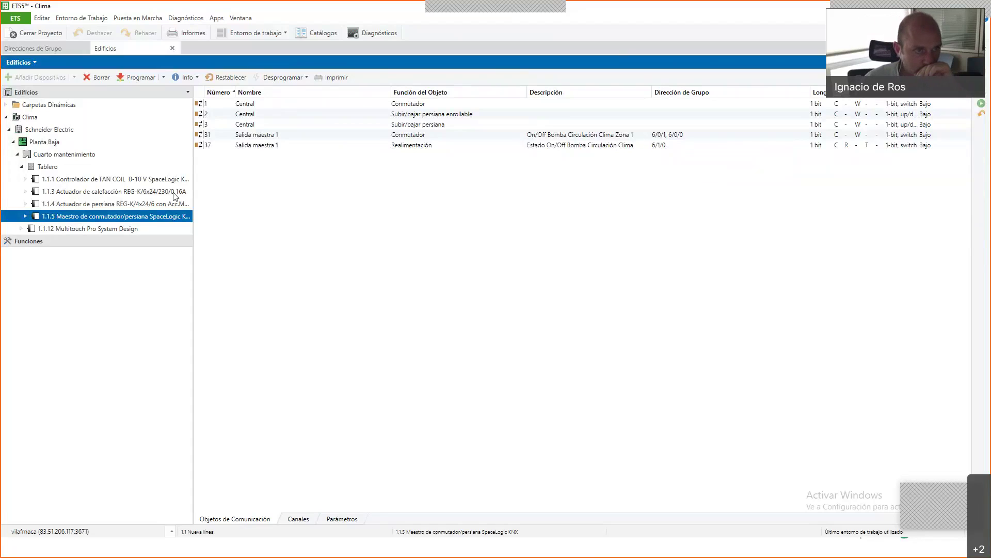
Examine the General parameters of the 1.1.1 FAN COIL controller, including the choices for Función soportada.
{"action": "left_click", "coordinate": [143, 180]}
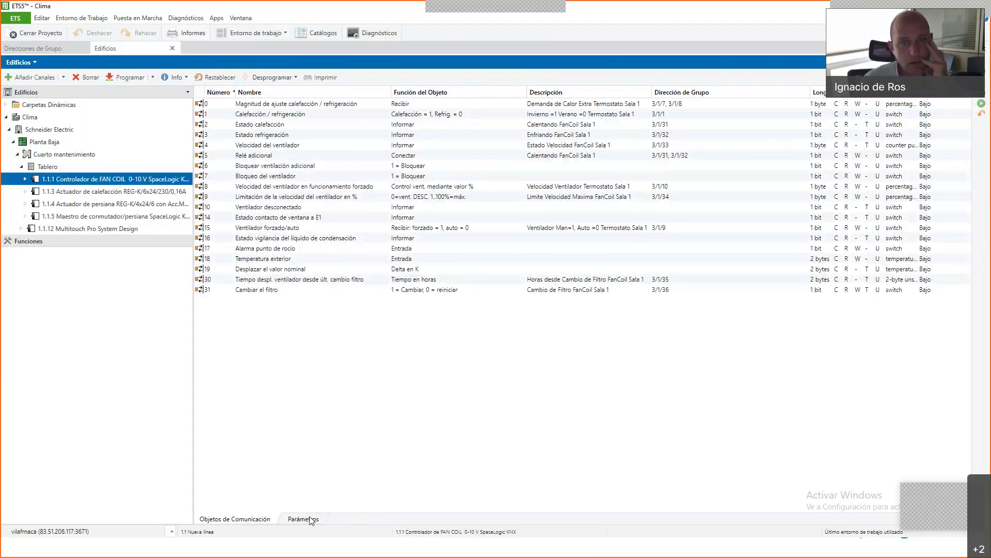
{"action": "left_click", "coordinate": [310, 524]}
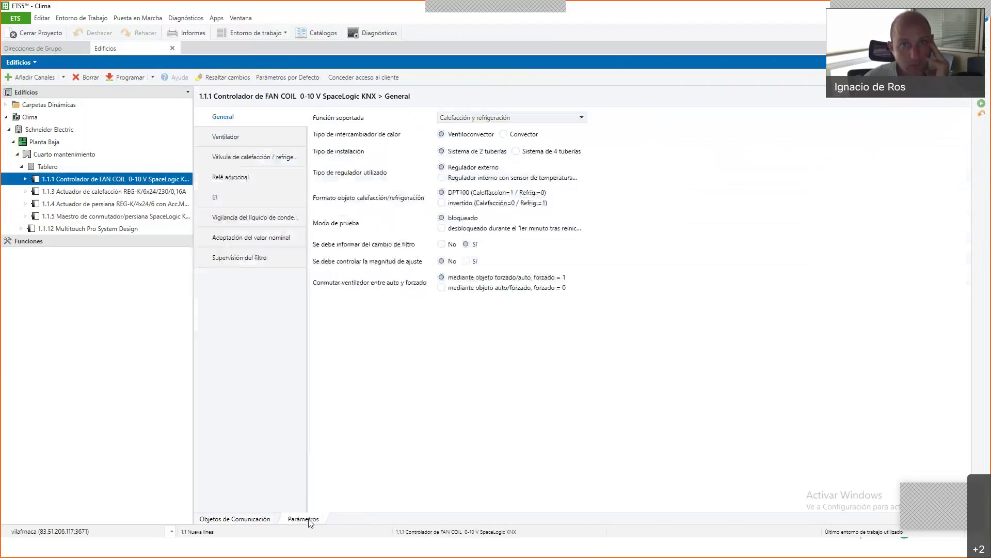
{"action": "left_click", "coordinate": [560, 118]}
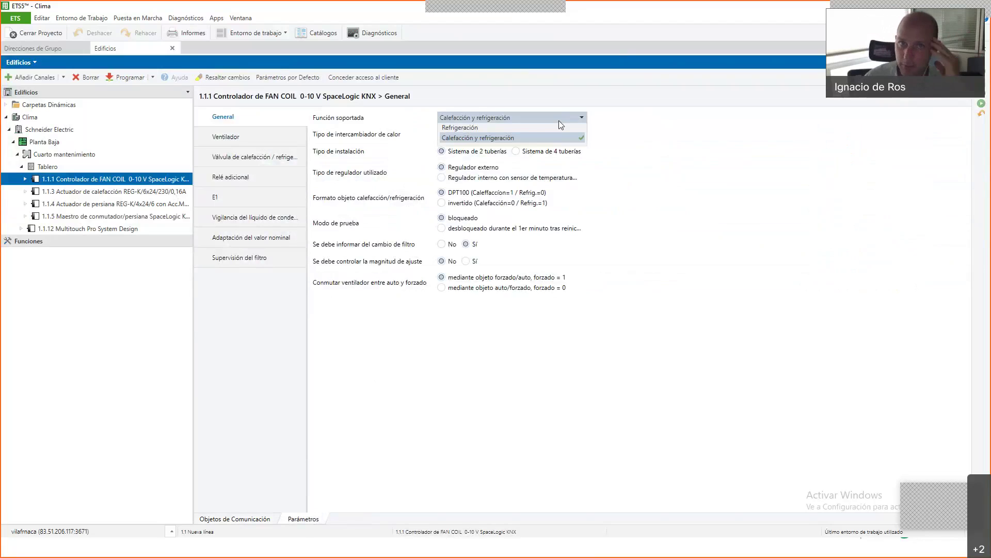
{"action": "left_click", "coordinate": [559, 120]}
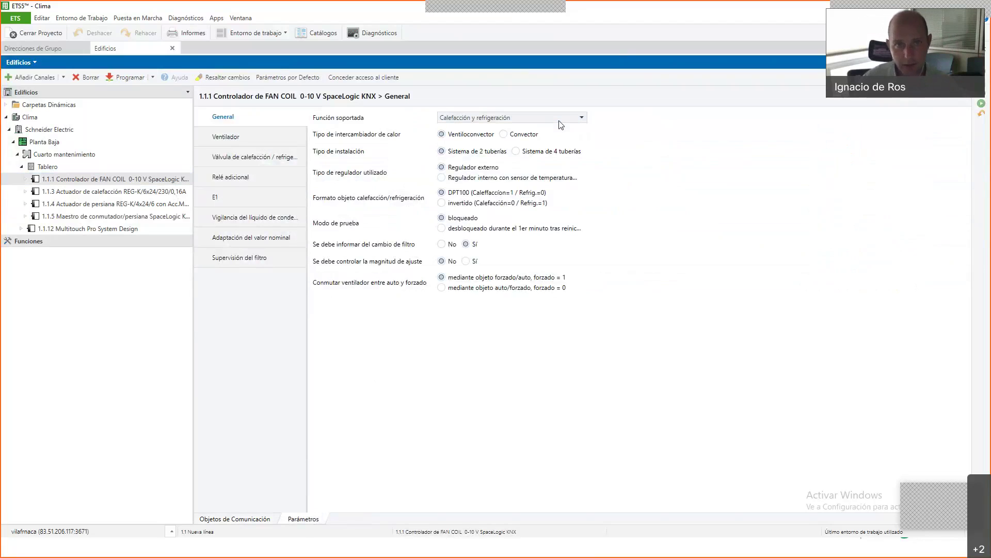
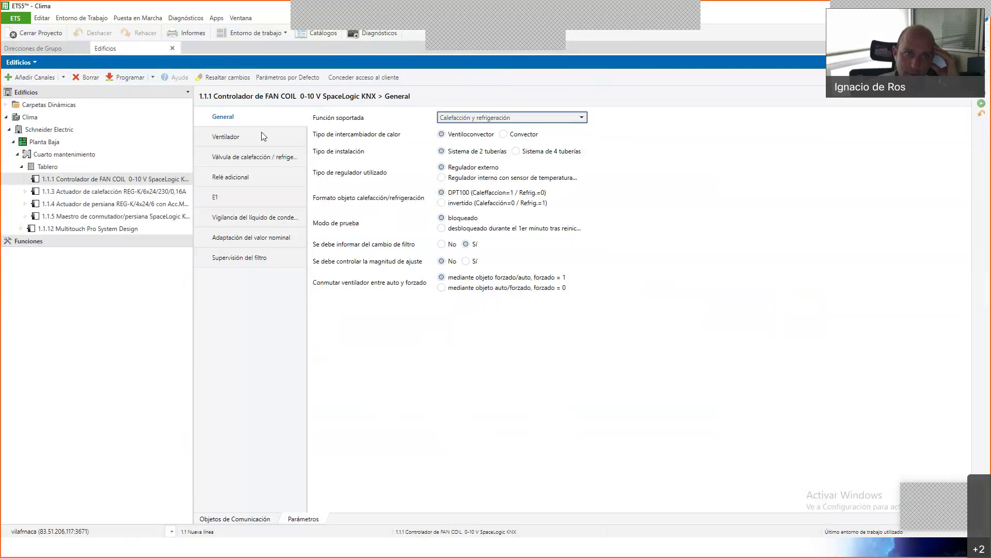
Examine the fan coil controller's Ventilador parameters, including the Ventilación adicional choices, and its heating/cooling valve parameters.
{"action": "left_click", "coordinate": [249, 144]}
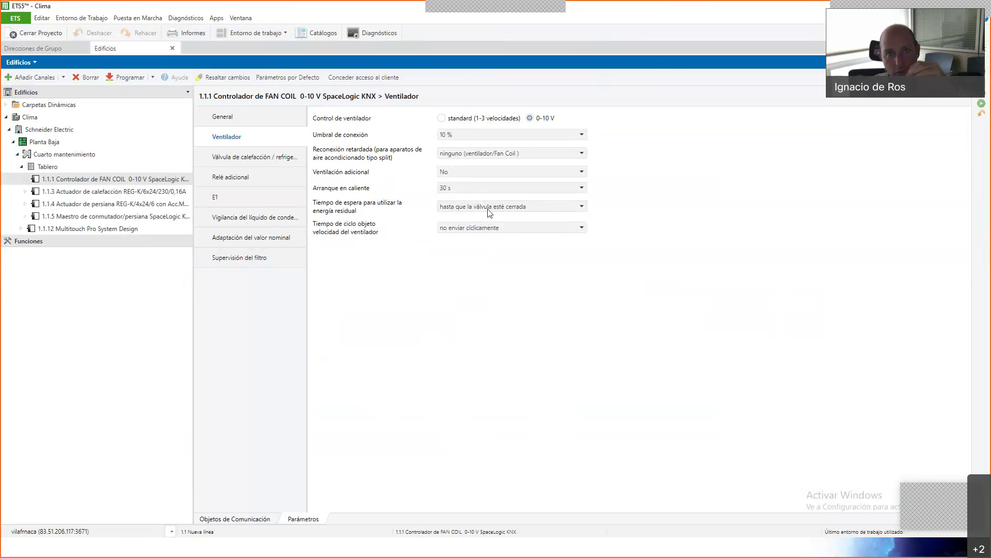
{"action": "left_click", "coordinate": [464, 172]}
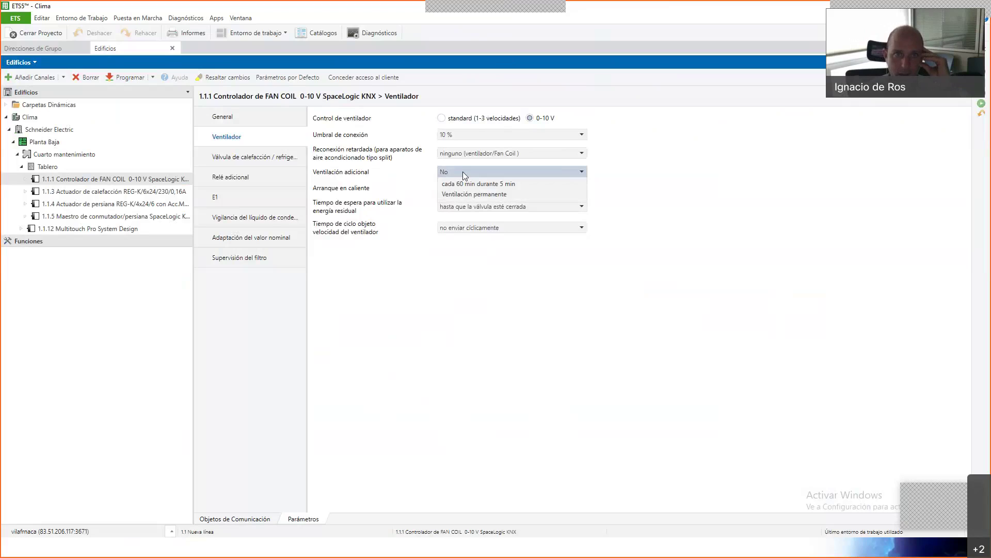
{"action": "left_click", "coordinate": [467, 175]}
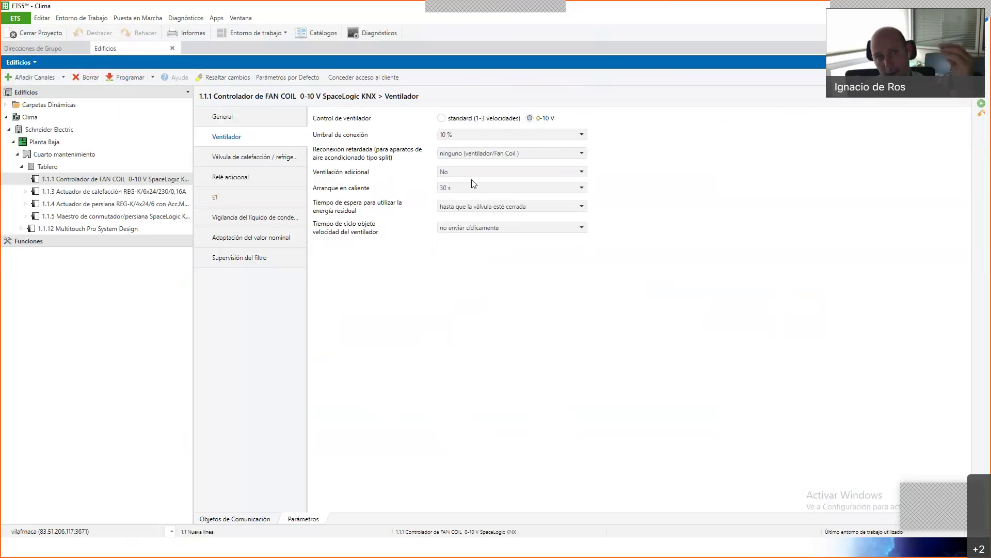
{"action": "left_click", "coordinate": [293, 160]}
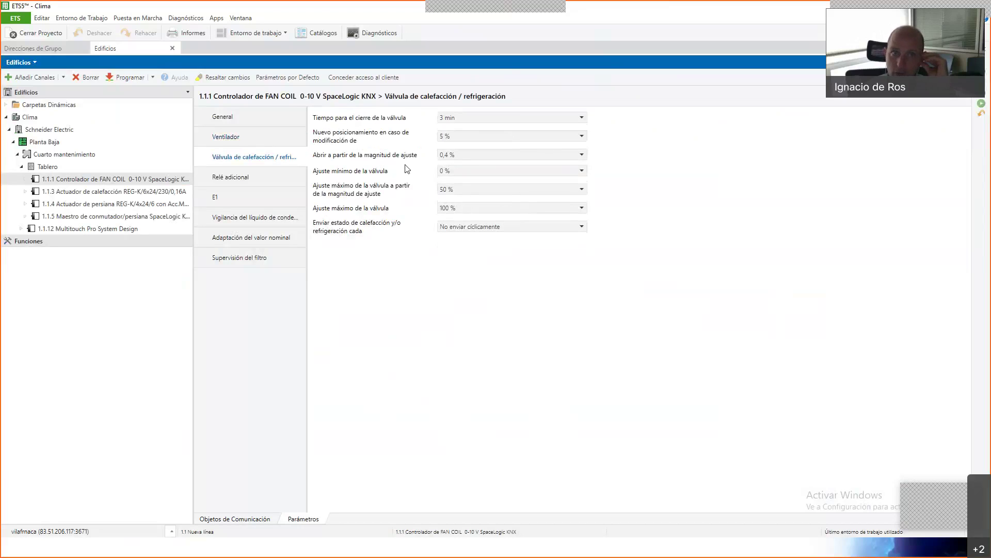
Examine the fan coil controller's Relé adicional connection choices and its E1 and Vigilancia del líquido de condensación parameters.
{"action": "left_click", "coordinate": [276, 179]}
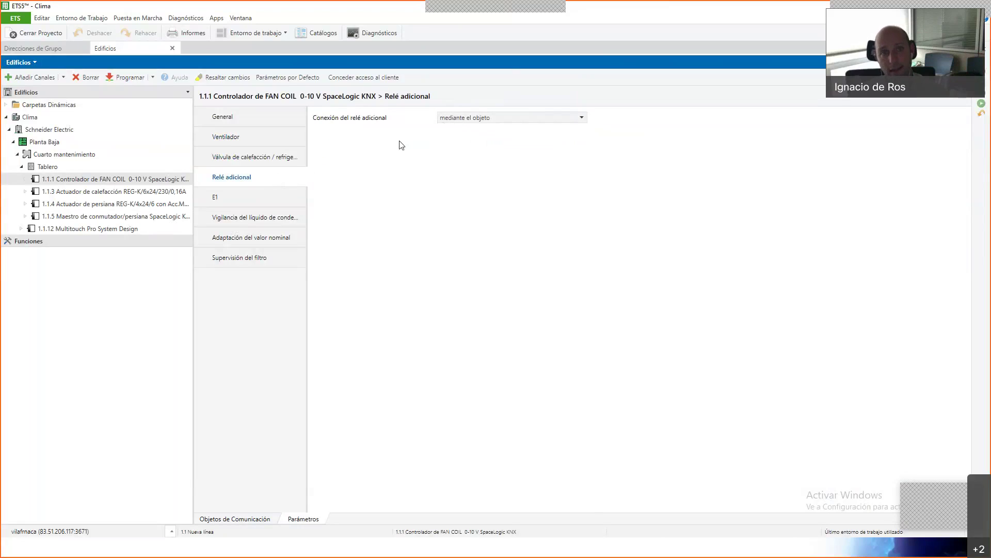
{"action": "left_click", "coordinate": [485, 122]}
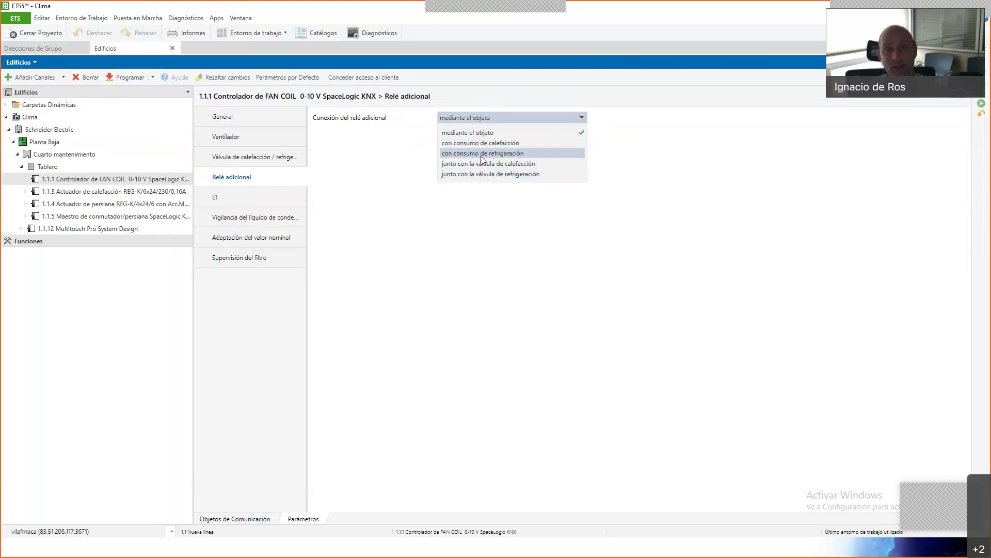
{"action": "left_click", "coordinate": [297, 211]}
{"action": "left_click", "coordinate": [261, 201]}
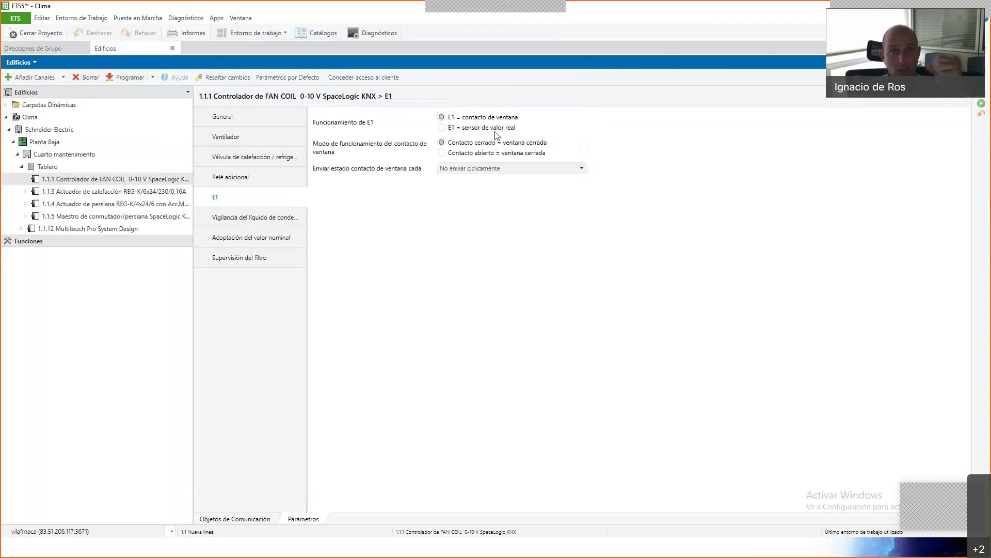
{"action": "left_click", "coordinate": [248, 218]}
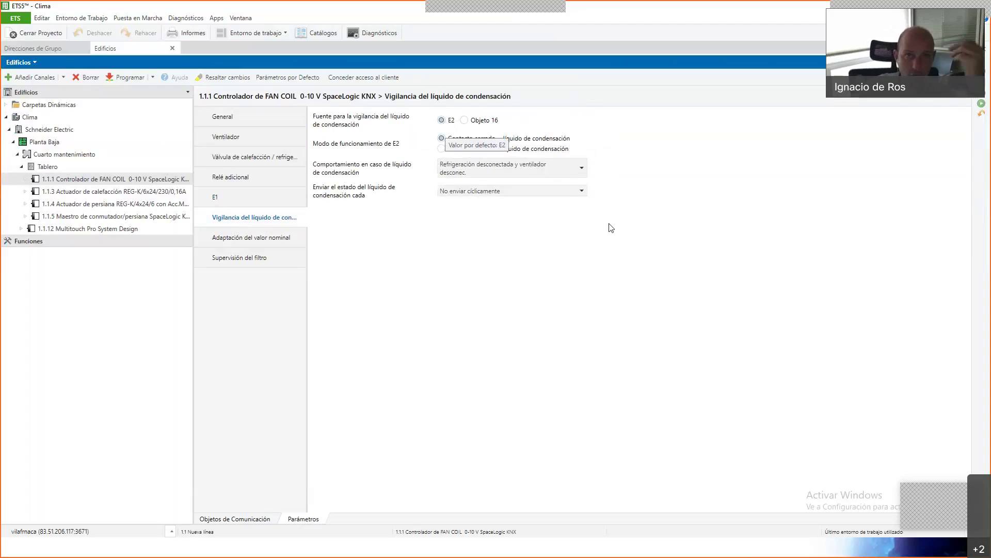
Set Ajuste to ninguna in the fan coil controller's Adaptación del valor nominal parameters.
{"action": "left_click", "coordinate": [283, 241]}
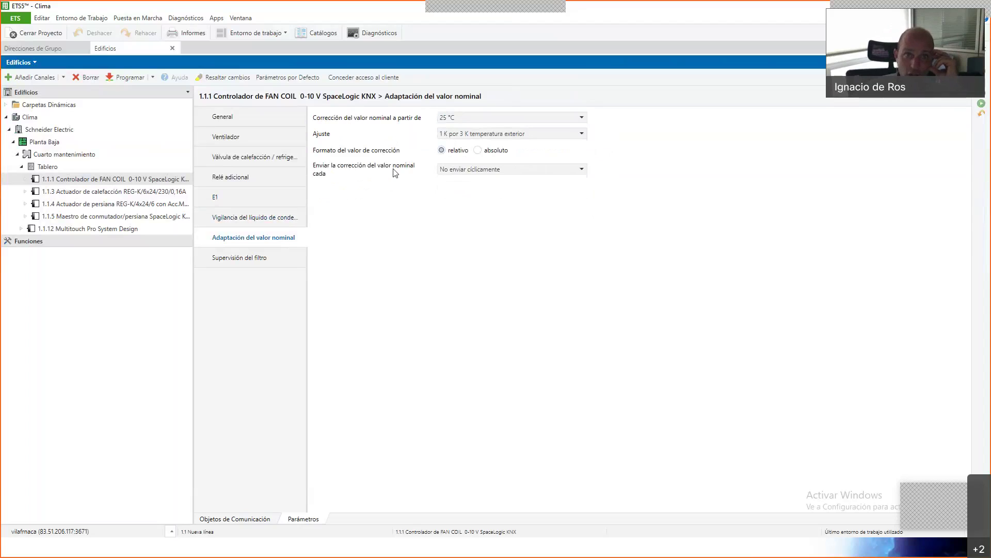
{"action": "left_click", "coordinate": [494, 135]}
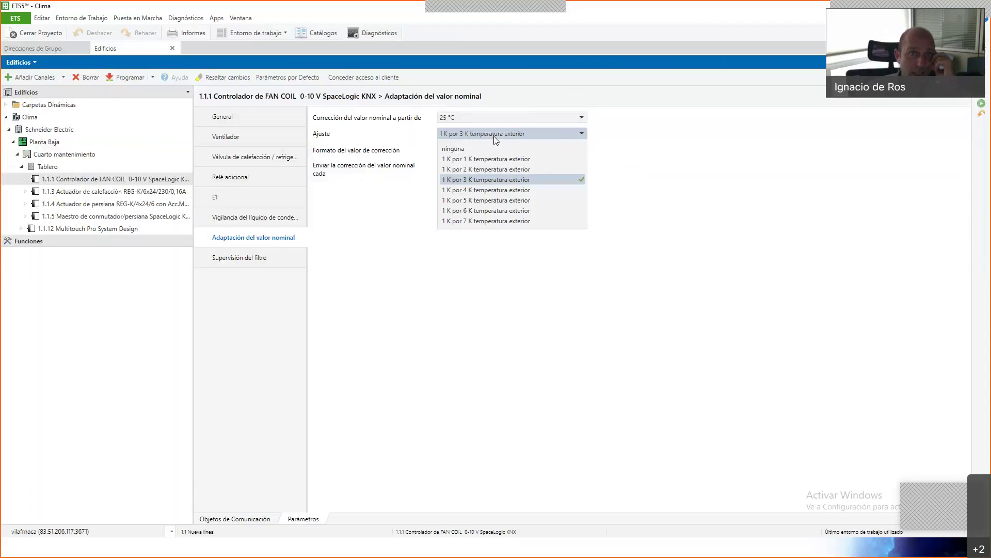
{"action": "left_click", "coordinate": [496, 137]}
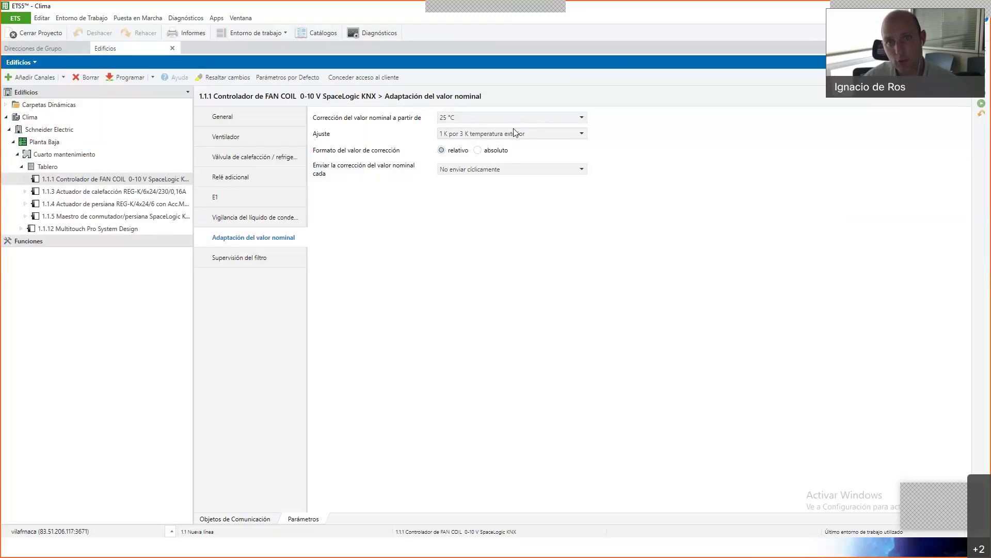
{"action": "left_click", "coordinate": [485, 134]}
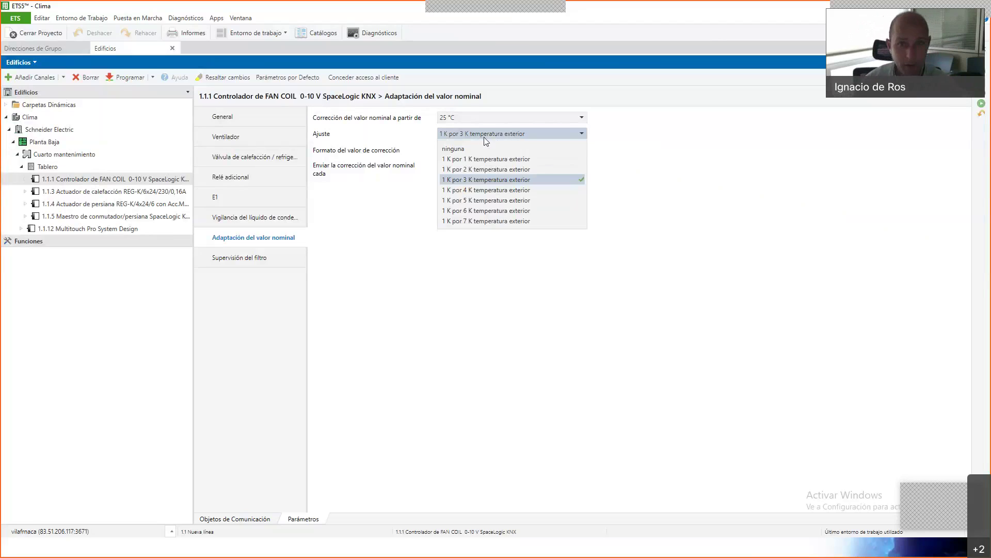
{"action": "key", "text": "Escape"}
{"action": "key", "text": "Up"}
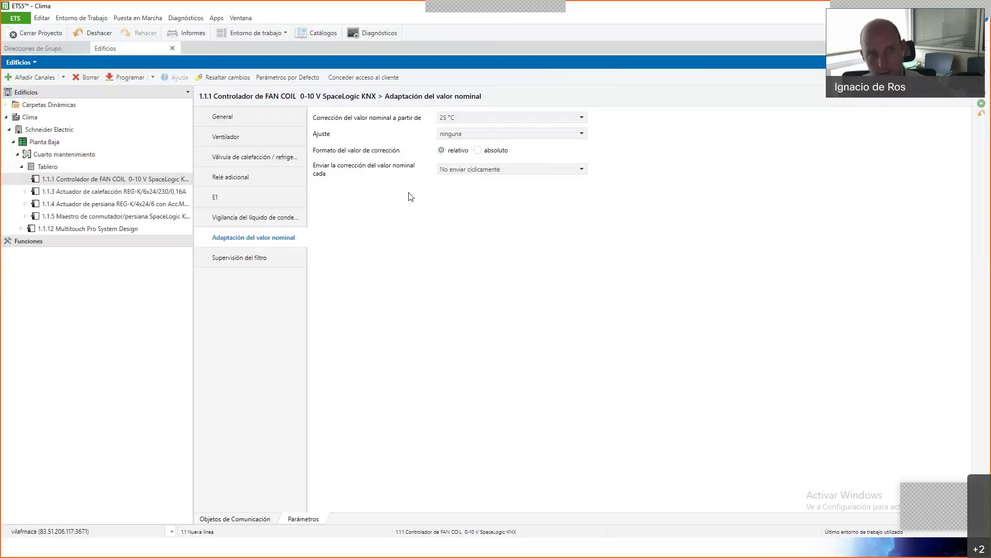
Examine the fan coil controller's Supervisión del filtro parameters, including the number of weeks before a filter change notice.
{"action": "left_click", "coordinate": [269, 259]}
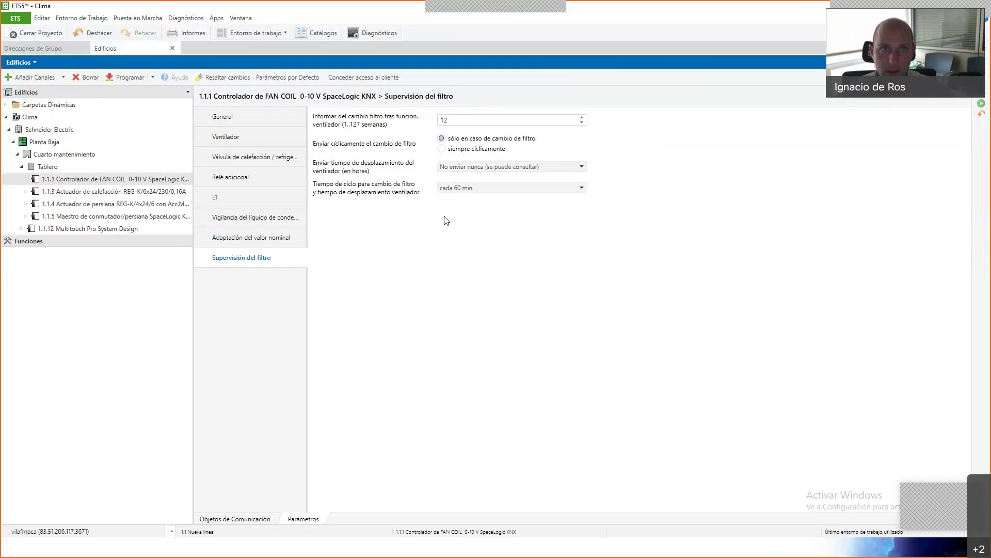
{"action": "double_click", "coordinate": [440, 123]}
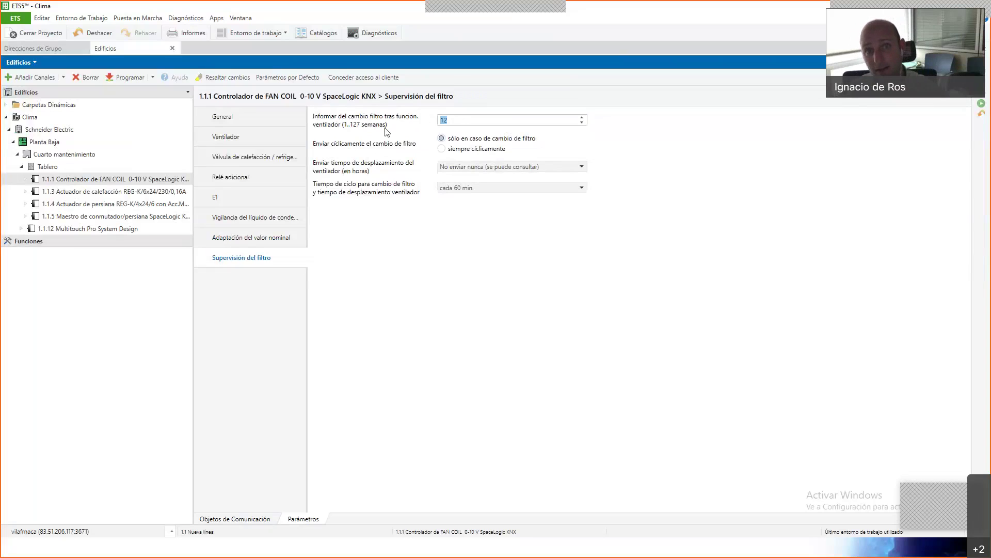
{"action": "left_click", "coordinate": [465, 118]}
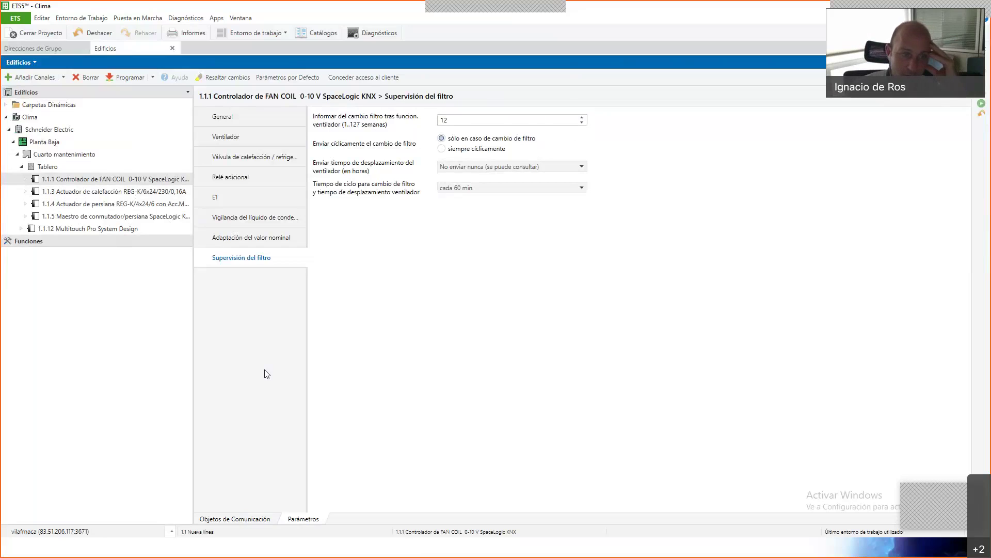
Show the communication objects of the 1.1.1 FAN COIL controller together with those of the 1.1.12 Multitouch Pro.
{"action": "left_click", "coordinate": [235, 518]}
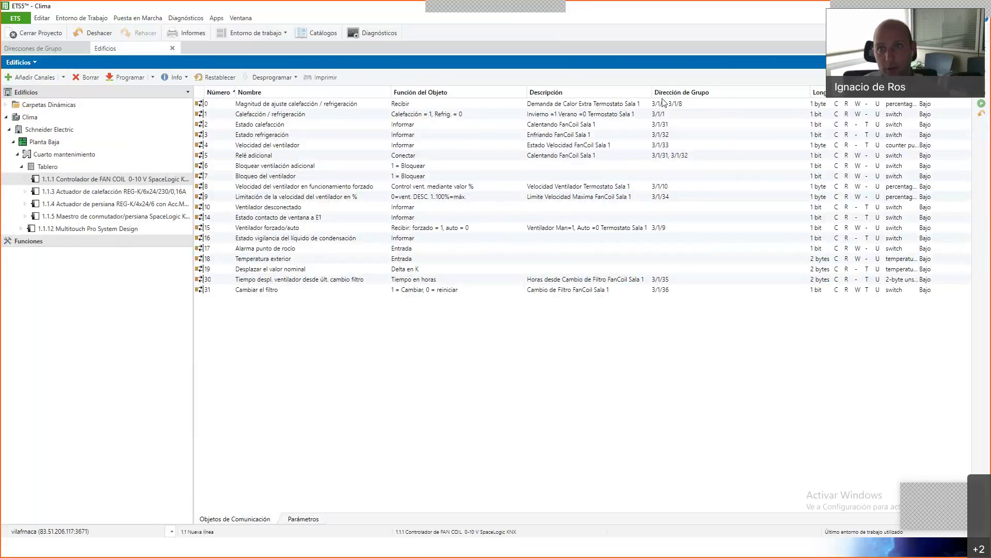
{"action": "mouse_move", "coordinate": [662, 107]}
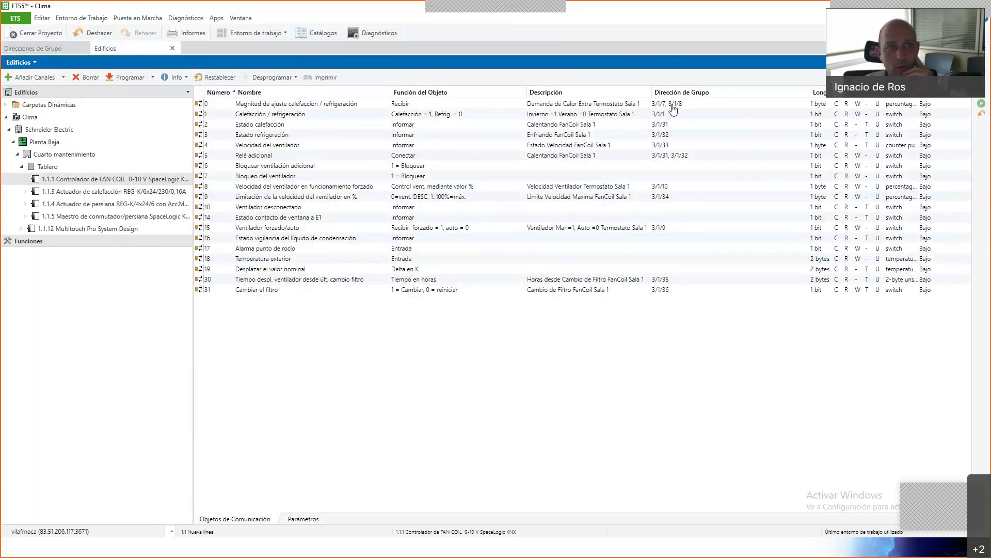
{"action": "left_click", "coordinate": [49, 231]}
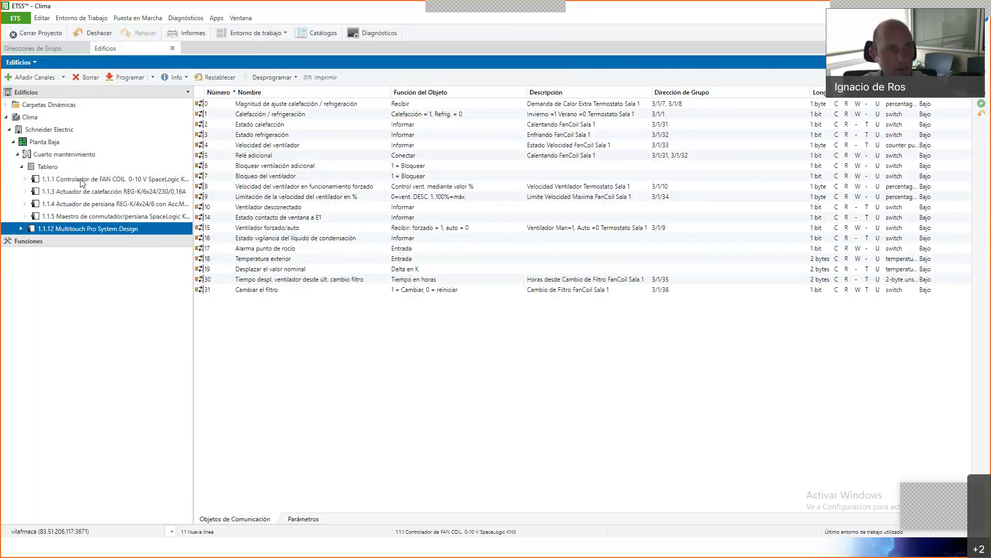
{"action": "left_click", "coordinate": [81, 181]}
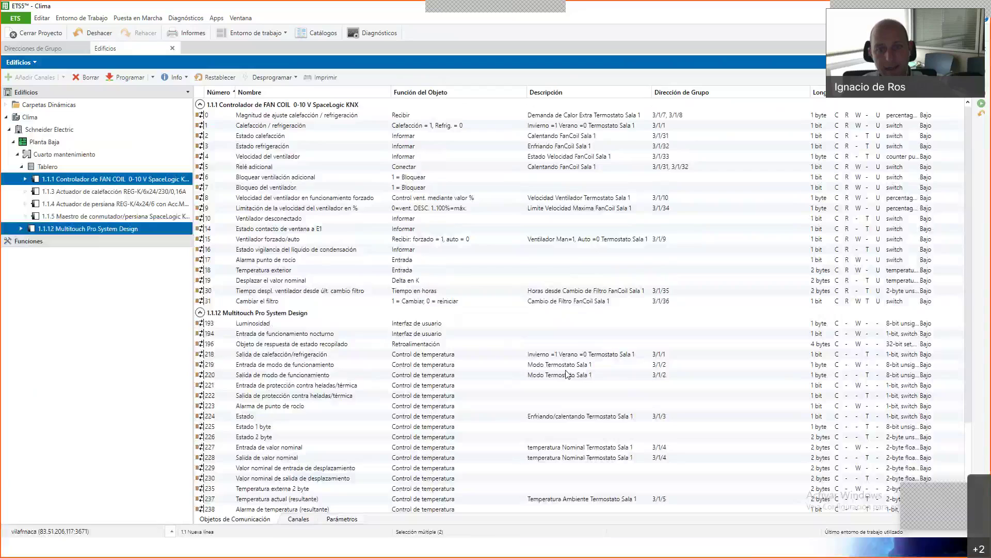
Compare the Multitouch Pro's heating correction objects 241 and 242 with the group addresses of the fan coil controller's Magnitud de ajuste object.
{"action": "scroll", "coordinate": [505, 459], "scroll_direction": "down", "scroll_amount": 3}
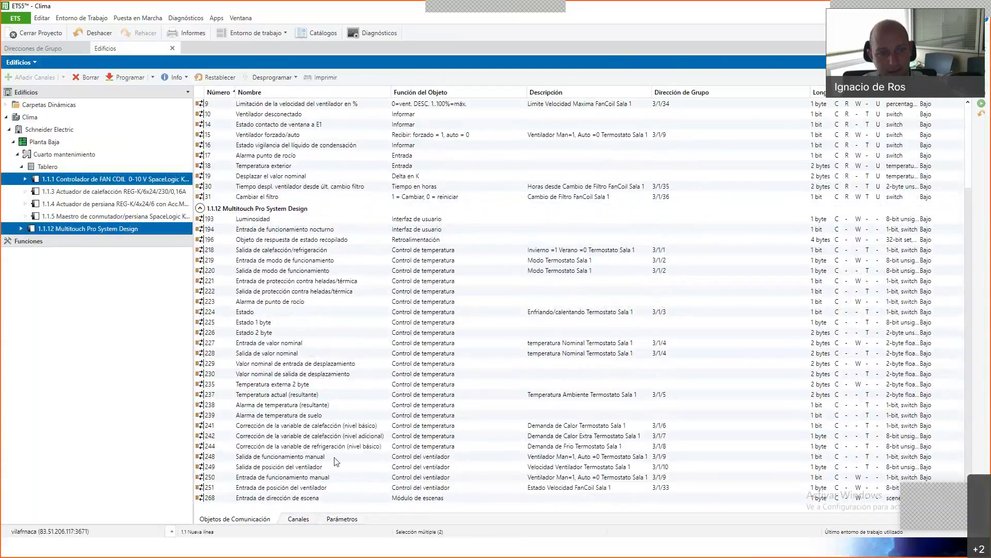
{"action": "scroll", "coordinate": [344, 490], "scroll_direction": "up", "scroll_amount": 1}
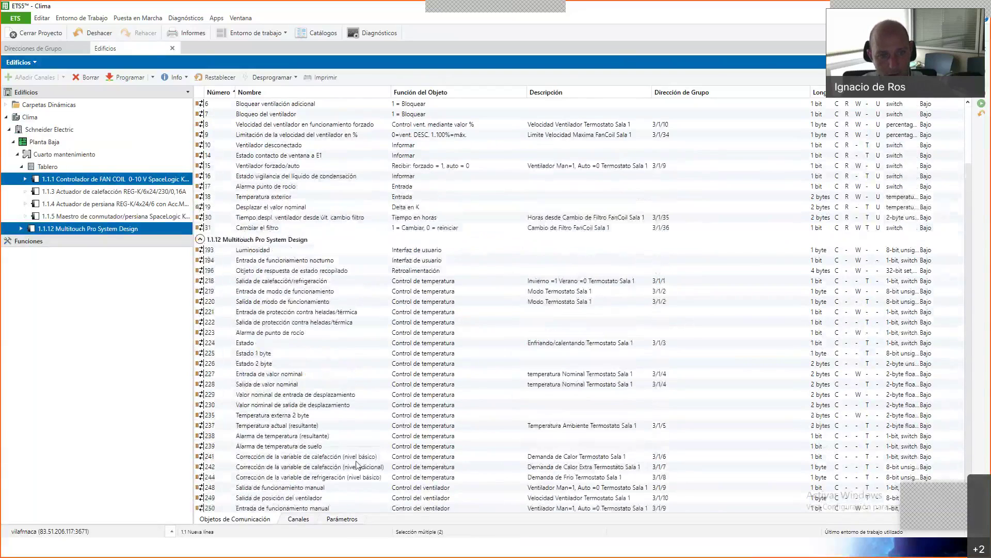
{"action": "left_click", "coordinate": [345, 459]}
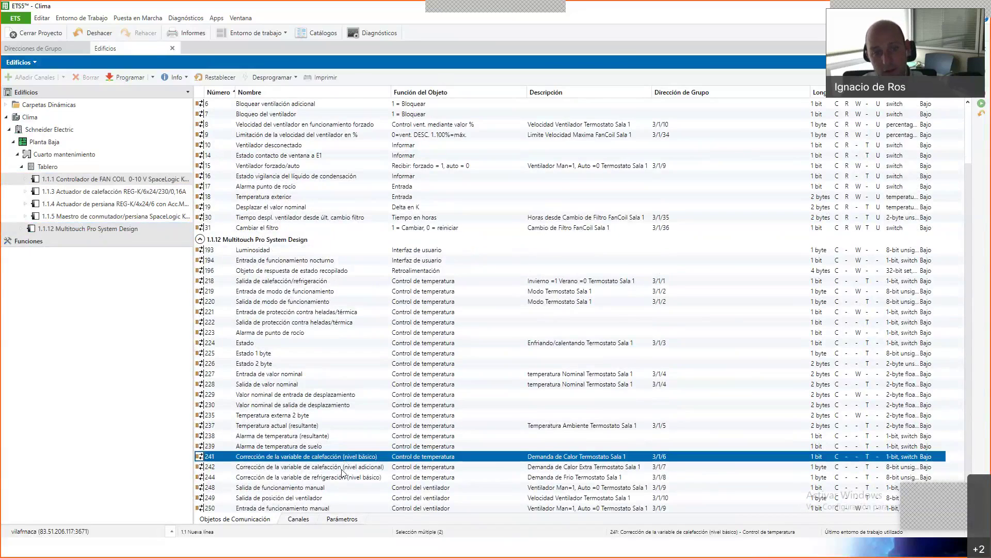
{"action": "left_click", "coordinate": [350, 467]}
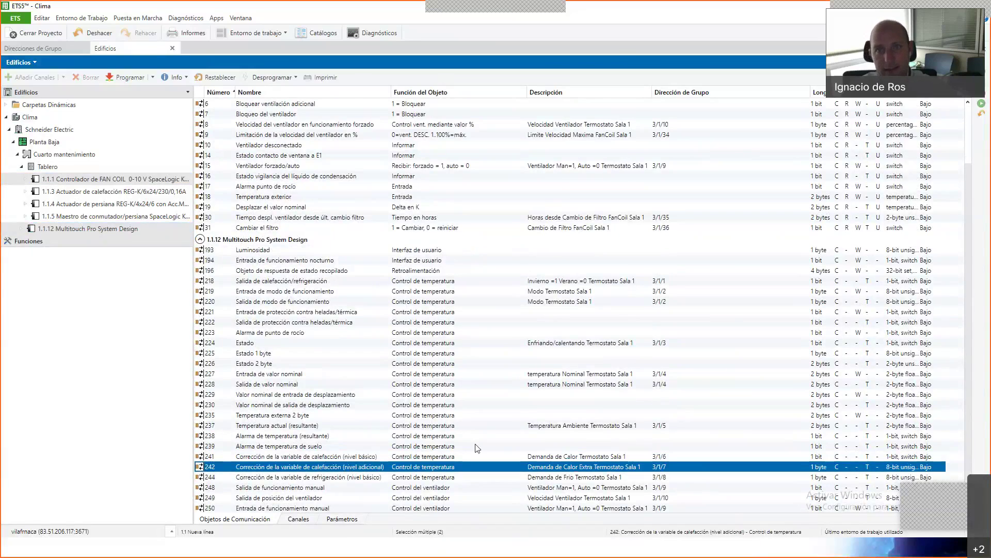
{"action": "scroll", "coordinate": [681, 124], "scroll_direction": "up", "scroll_amount": 3}
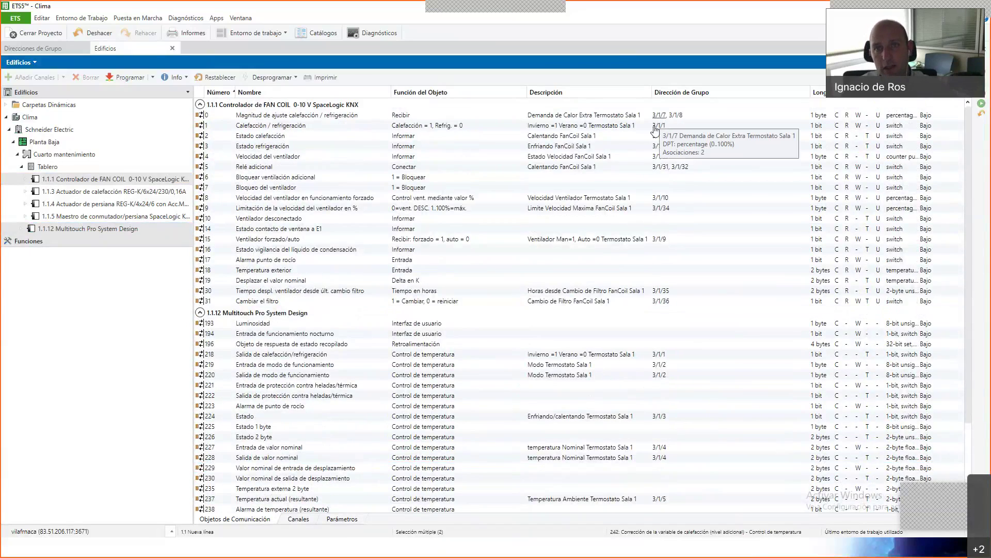
Compare the fan coil controller's Magnitud de ajuste and Calefacción / refrigeración group addresses with the matching Multitouch Pro temperature control objects.
{"action": "scroll", "coordinate": [608, 457], "scroll_direction": "down", "scroll_amount": 3}
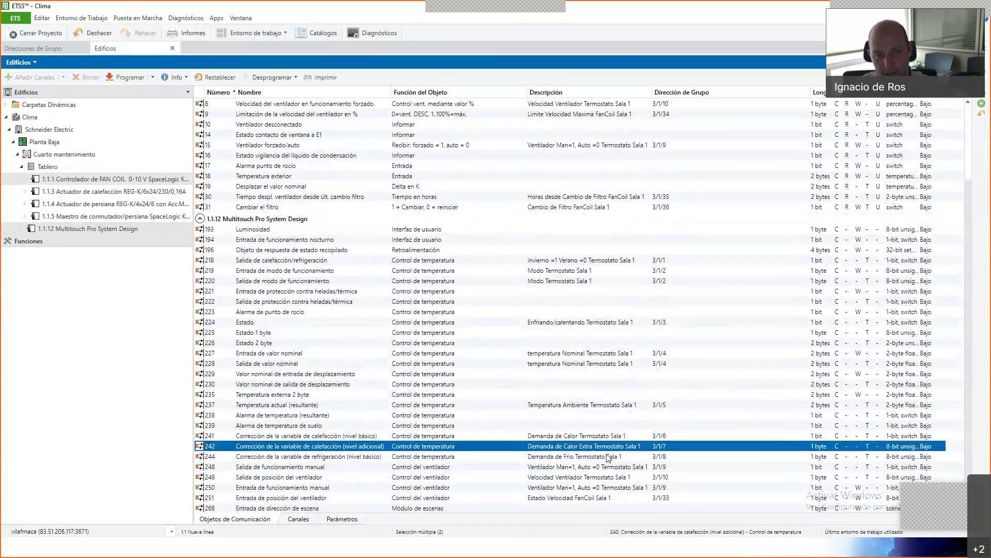
{"action": "scroll", "coordinate": [674, 123], "scroll_direction": "up", "scroll_amount": 3}
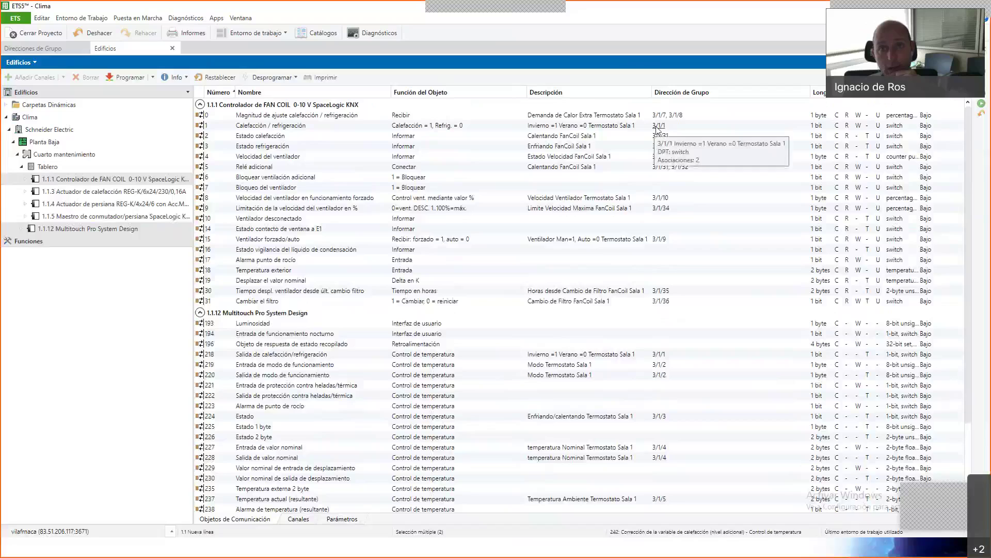
{"action": "scroll", "coordinate": [563, 263], "scroll_direction": "down", "scroll_amount": 2}
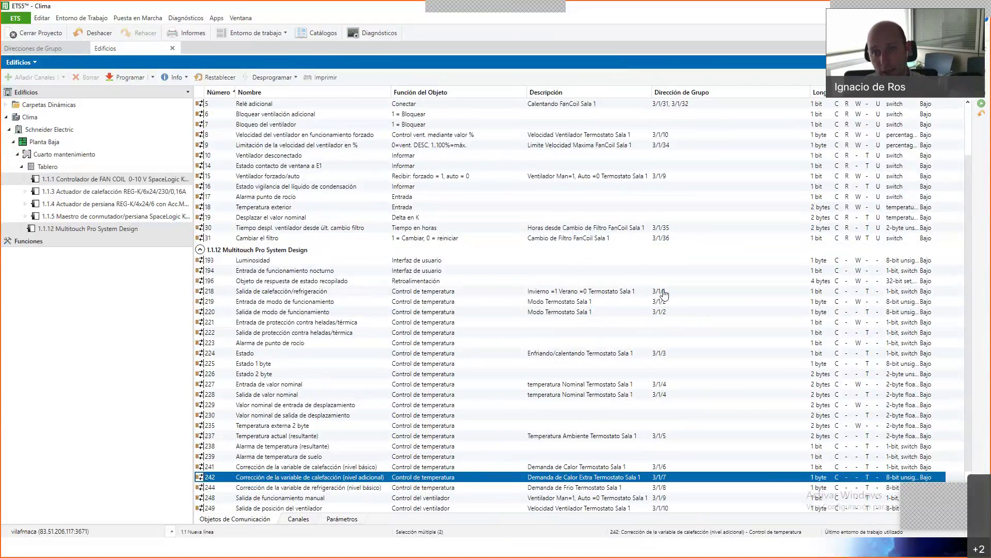
{"action": "mouse_move", "coordinate": [660, 295]}
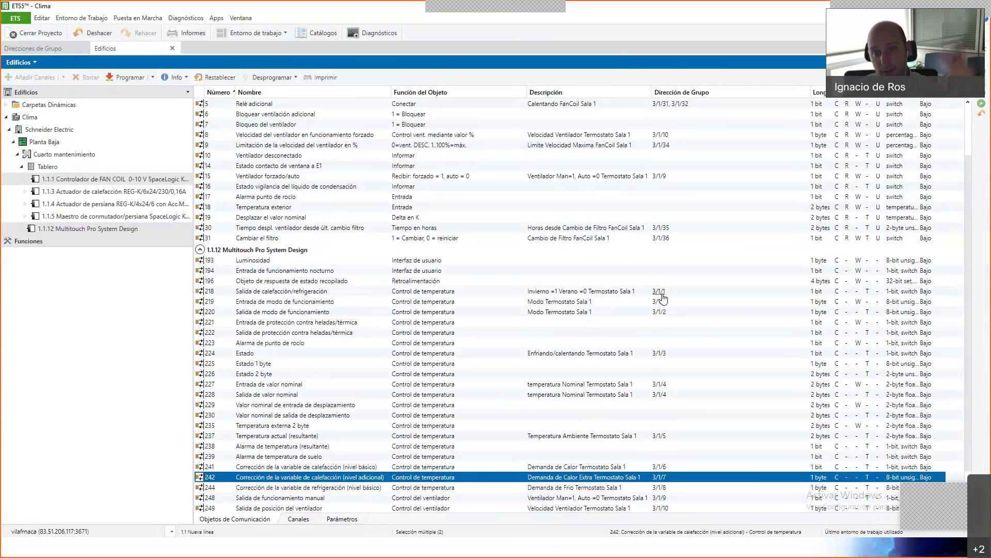
{"action": "scroll", "coordinate": [662, 297], "scroll_direction": "up", "scroll_amount": 1}
{"action": "scroll", "coordinate": [664, 298], "scroll_direction": "up", "scroll_amount": 1}
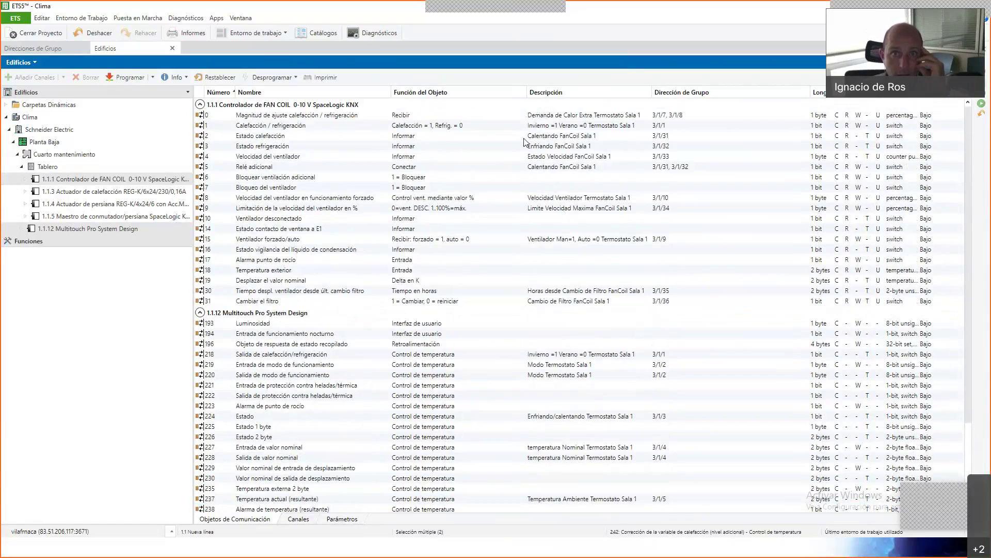
Check the group addresses of the fan coil controller's Estado calefacción, Estado refrigeración and Relé adicional objects.
{"action": "left_click", "coordinate": [448, 137]}
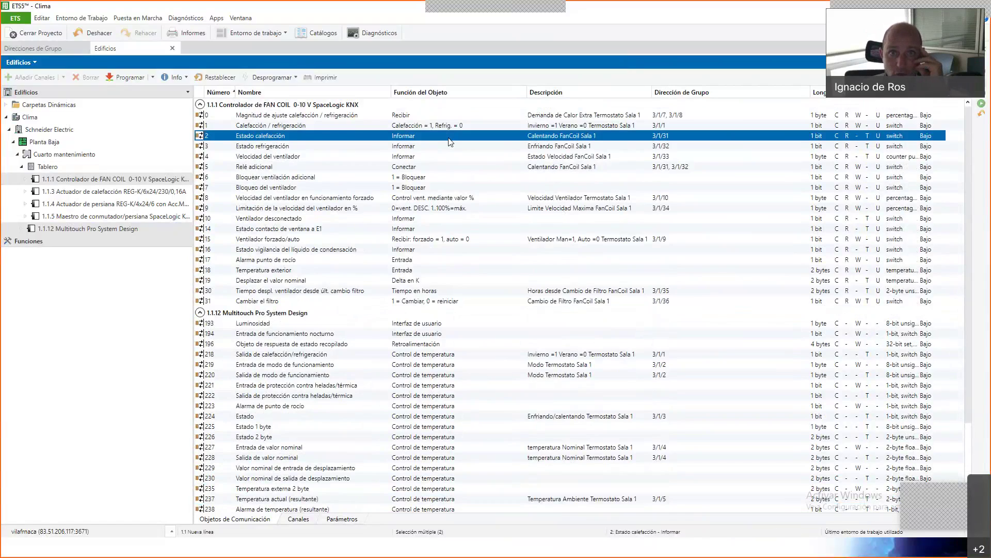
{"action": "key", "text": "Down"}
{"action": "left_click", "coordinate": [450, 137]}
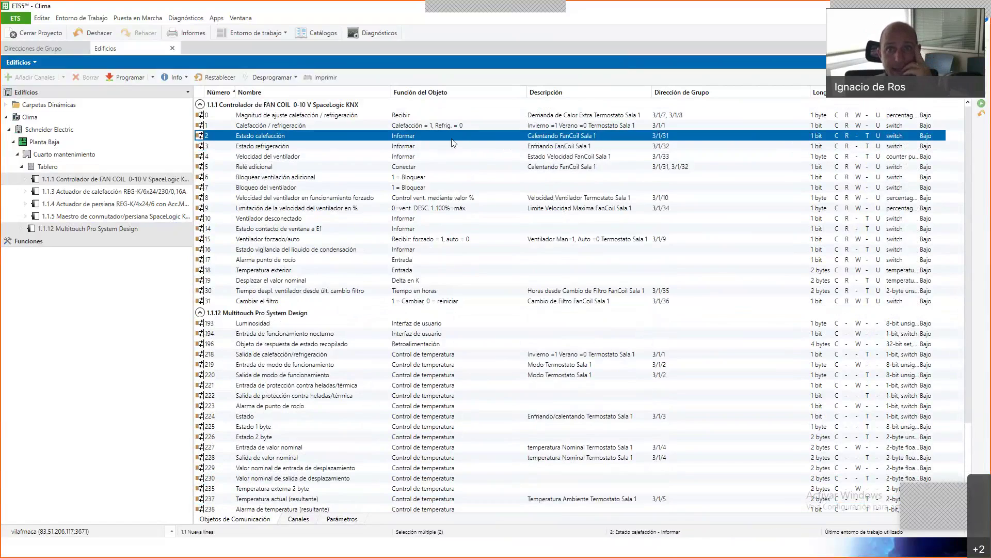
{"action": "left_click", "coordinate": [449, 148]}
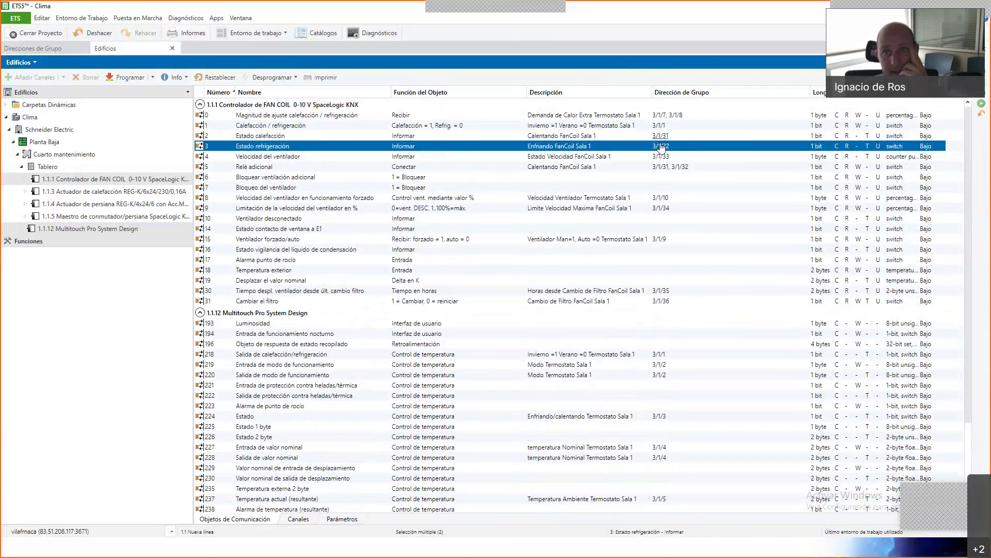
{"action": "mouse_move", "coordinate": [669, 151]}
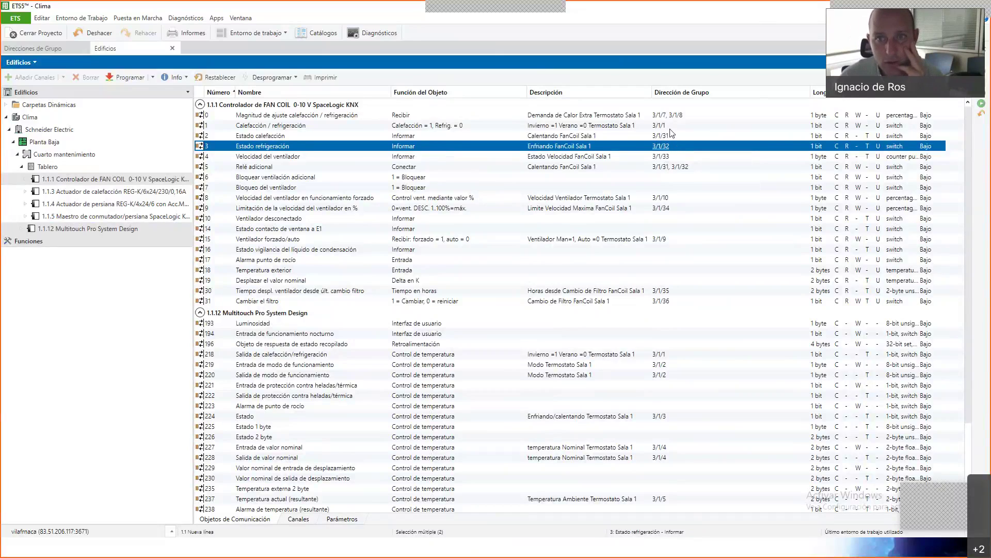
{"action": "left_click", "coordinate": [362, 168]}
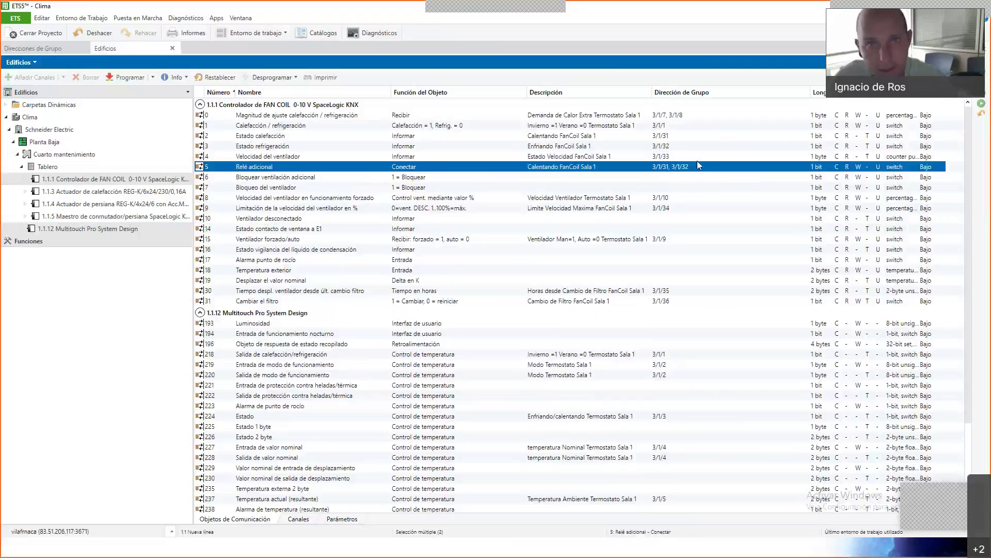
Check the fan coil's forced fan speed and speed limit objects, 8 and 9, against the Multitouch Pro's fan control objects.
{"action": "left_click", "coordinate": [527, 199]}
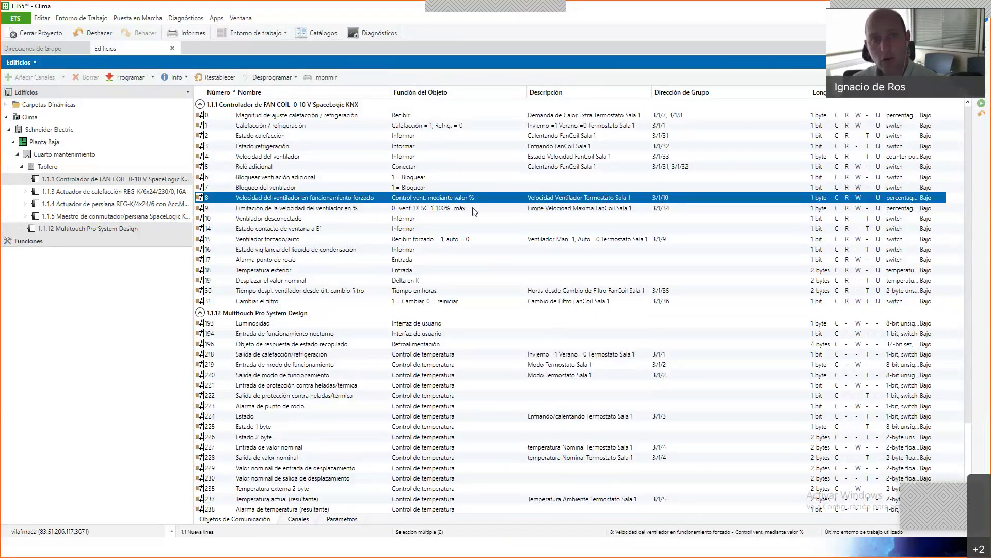
{"action": "left_click", "coordinate": [490, 209]}
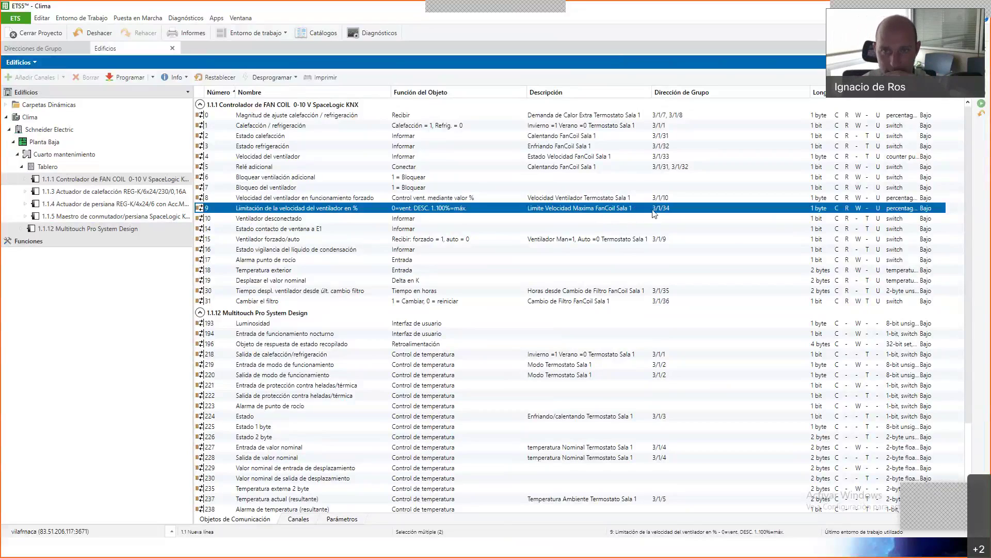
{"action": "mouse_move", "coordinate": [657, 216]}
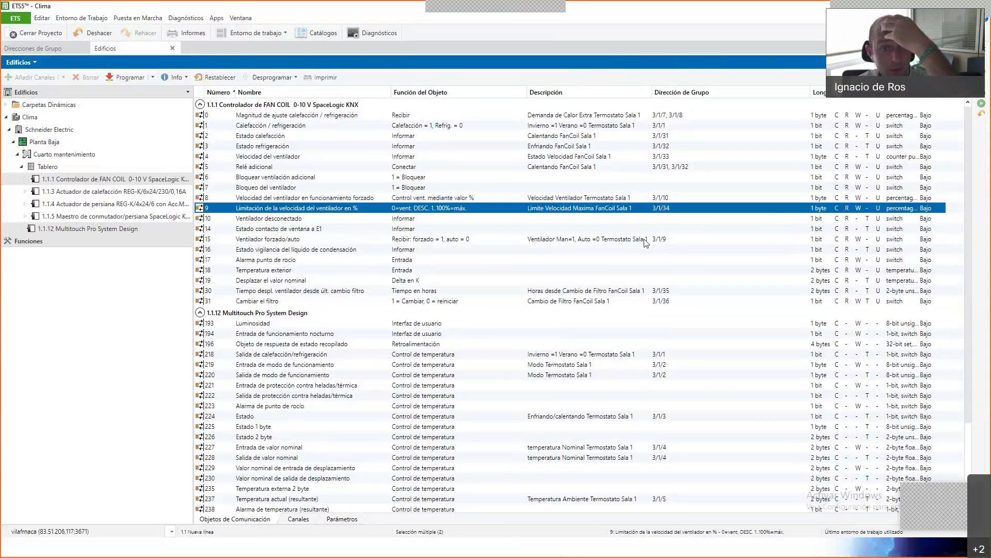
{"action": "scroll", "coordinate": [645, 243], "scroll_direction": "down", "scroll_amount": 3}
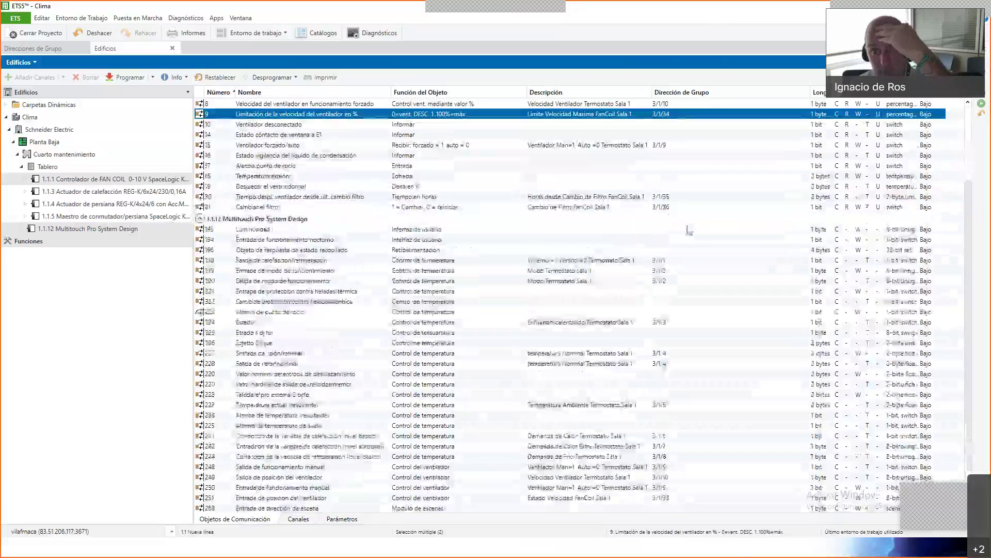
{"action": "mouse_move", "coordinate": [670, 198]}
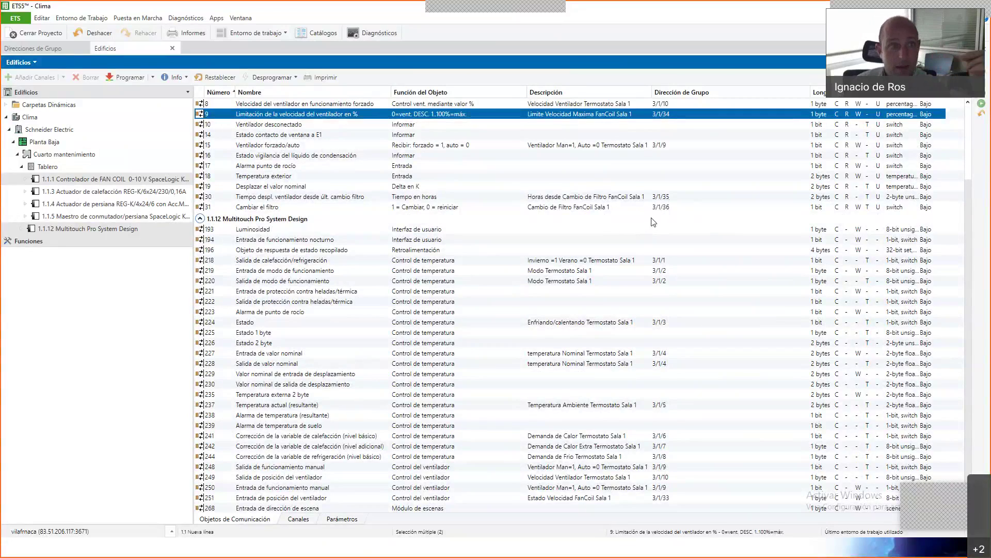
Show the Control general parameters for room temperature control of the 1.1.12 Multitouch Pro alone.
{"action": "left_click", "coordinate": [130, 231]}
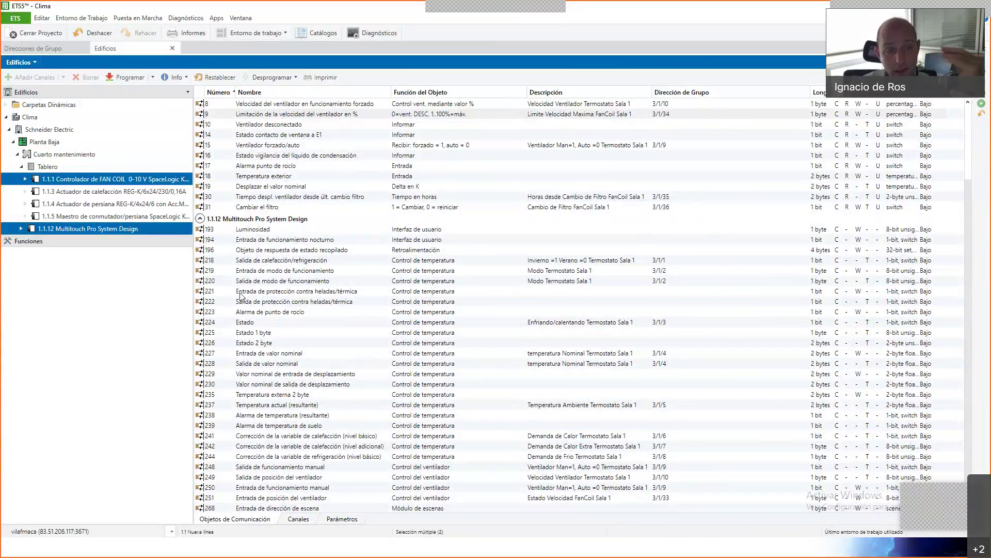
{"action": "left_click", "coordinate": [91, 362]}
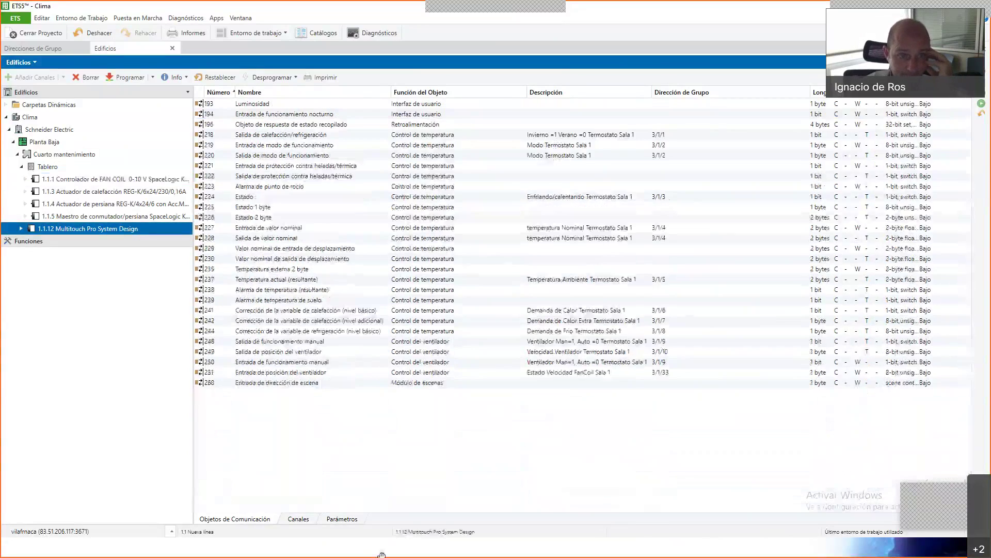
{"action": "left_click", "coordinate": [342, 519]}
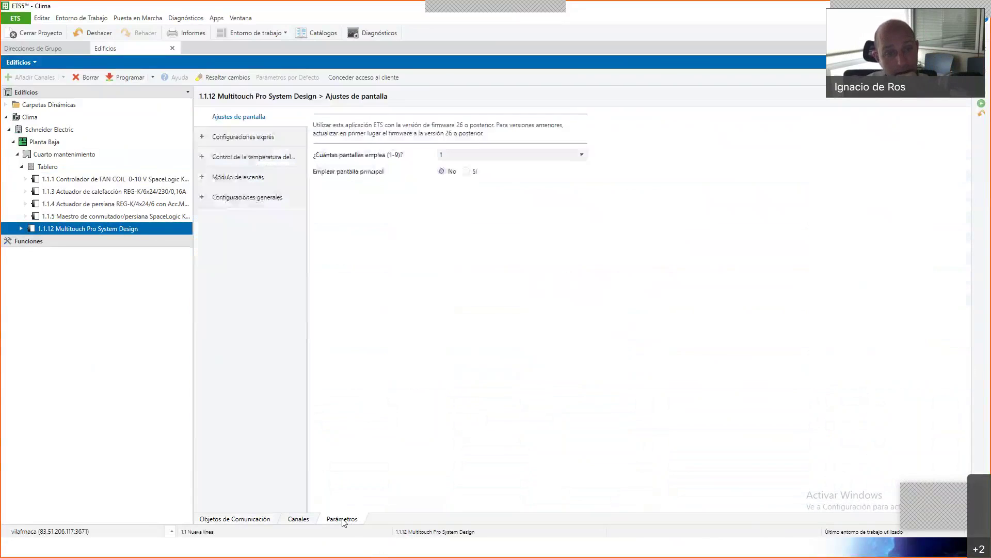
{"action": "left_click", "coordinate": [229, 157]}
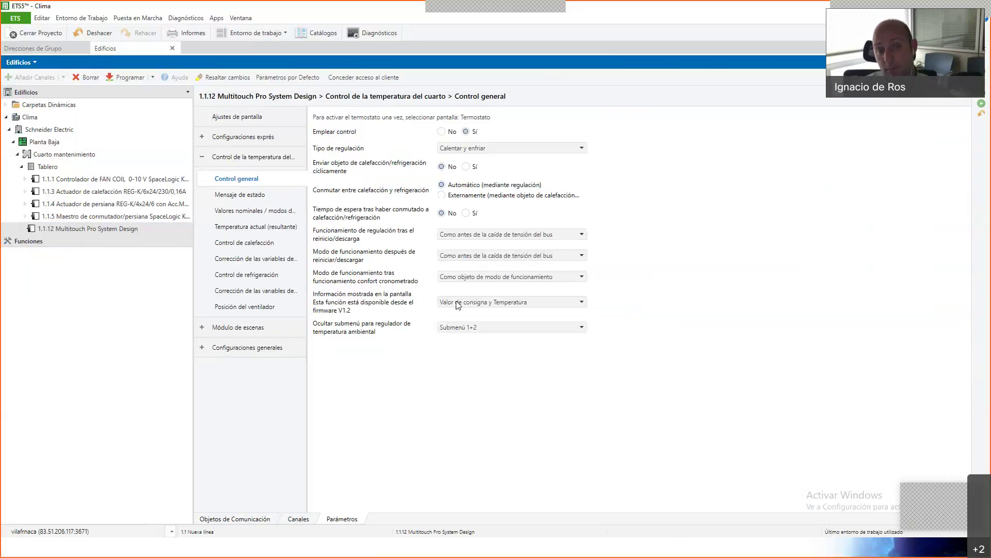
Review the available options for the information shown on the thermostat display and for hiding the room temperature regulator's submenus.
{"action": "left_click", "coordinate": [523, 303]}
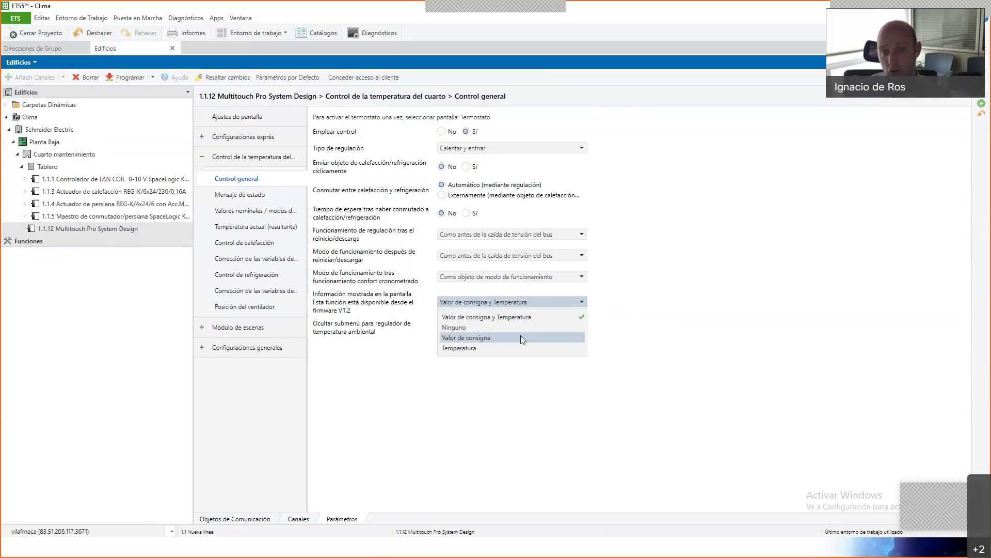
{"action": "left_click", "coordinate": [621, 341]}
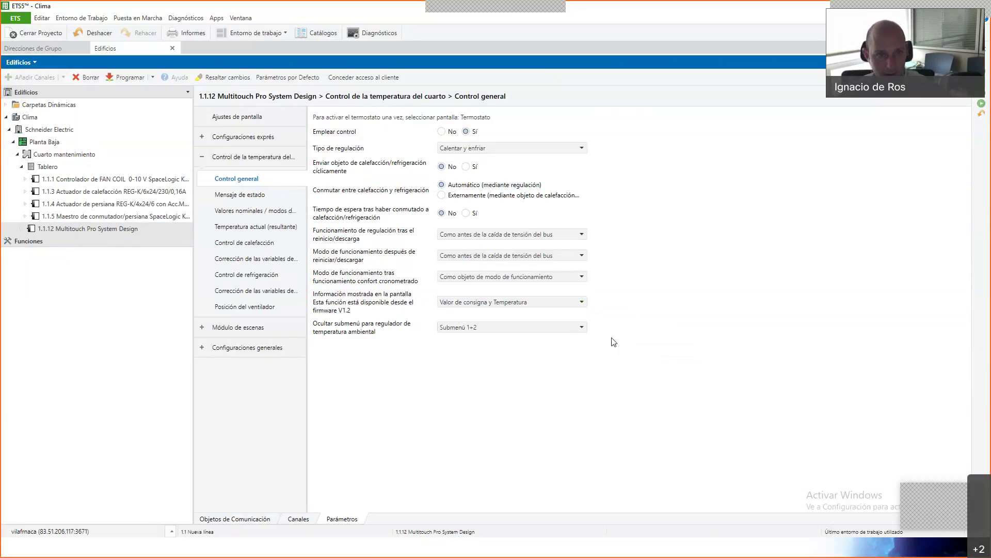
{"action": "left_click", "coordinate": [510, 330]}
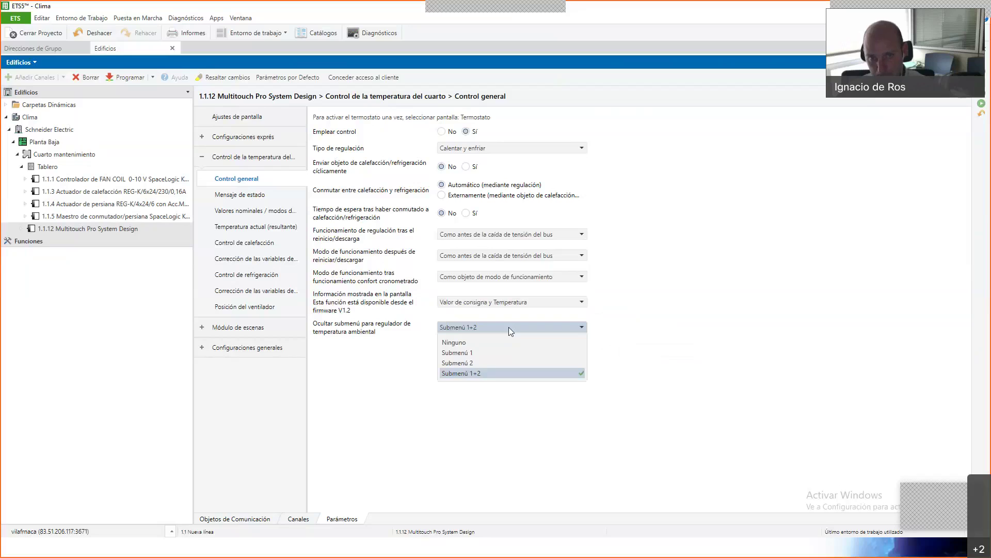
{"action": "left_click", "coordinate": [411, 329]}
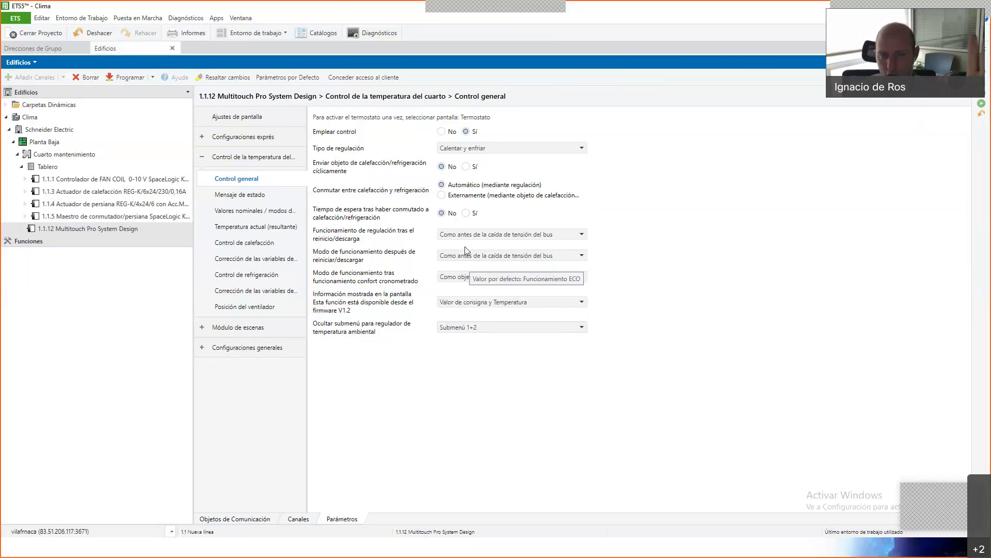
Review the thermostat's Valores nominales / modos de funcionamiento and Temperatura actual (resultante) parameters, including the Mezcla de temperaturas options.
{"action": "left_click", "coordinate": [255, 195]}
{"action": "left_click", "coordinate": [276, 213]}
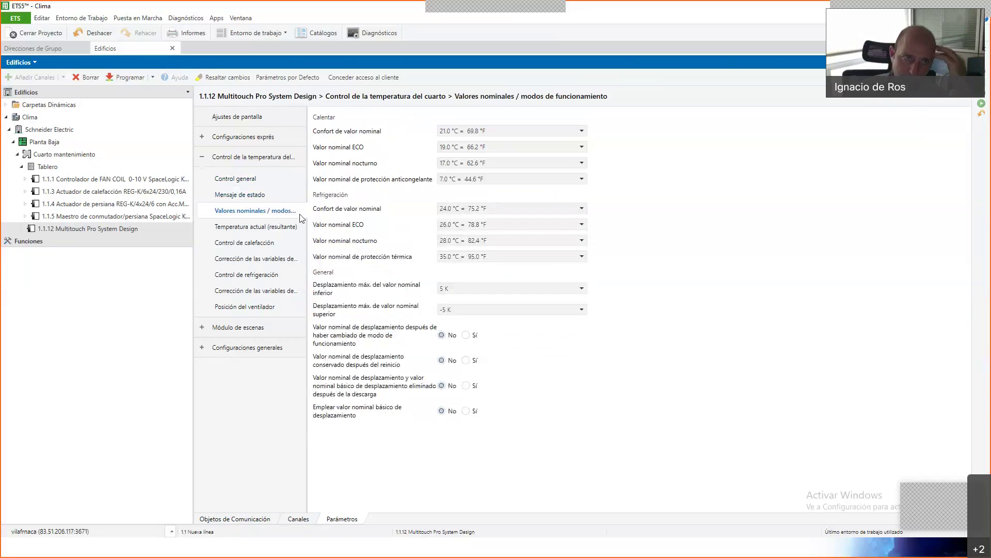
{"action": "left_click", "coordinate": [283, 228]}
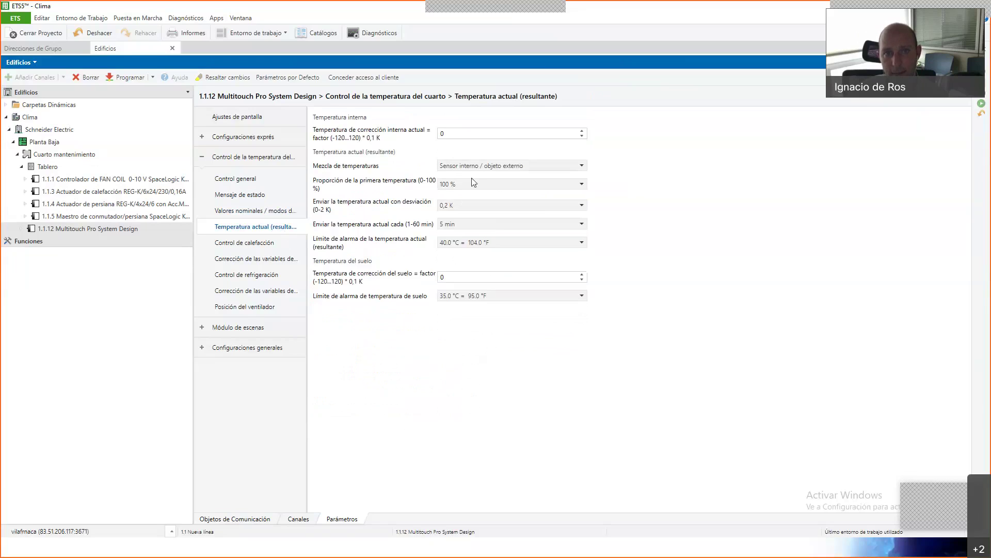
{"action": "left_click", "coordinate": [517, 165]}
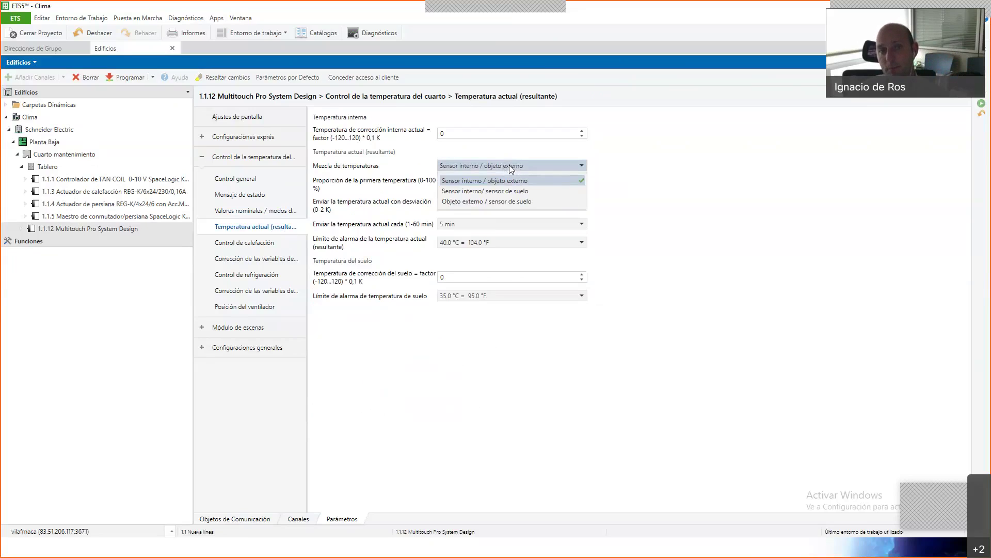
{"action": "left_click", "coordinate": [511, 166]}
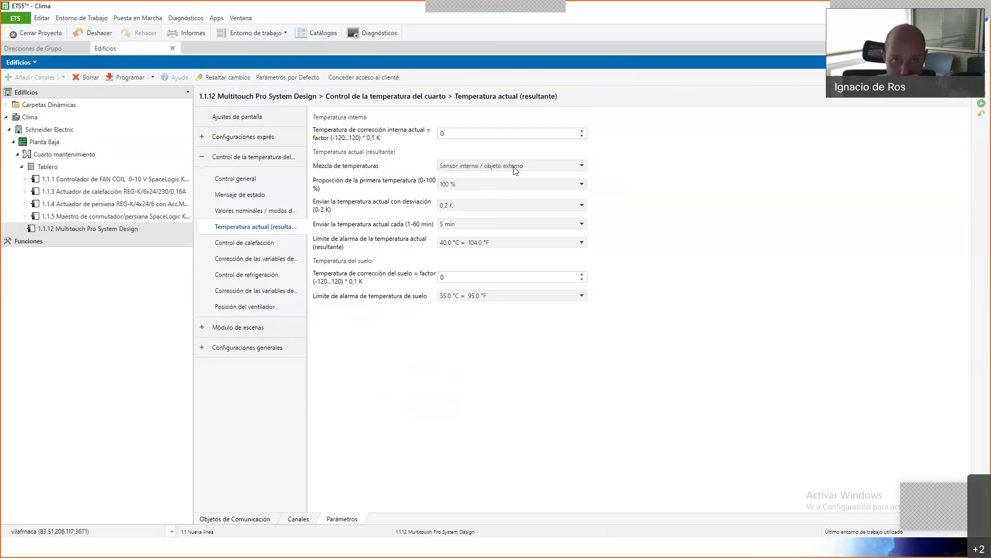
Try 40 % and 60 % for Proporción de la primera temperatura and return it to 100 %.
{"action": "left_click", "coordinate": [505, 186]}
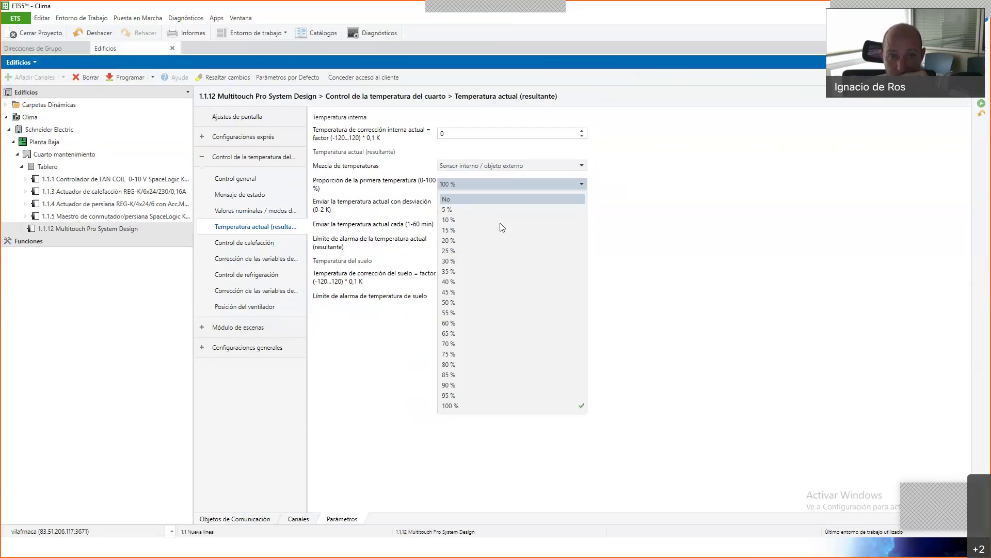
{"action": "left_click", "coordinate": [487, 282]}
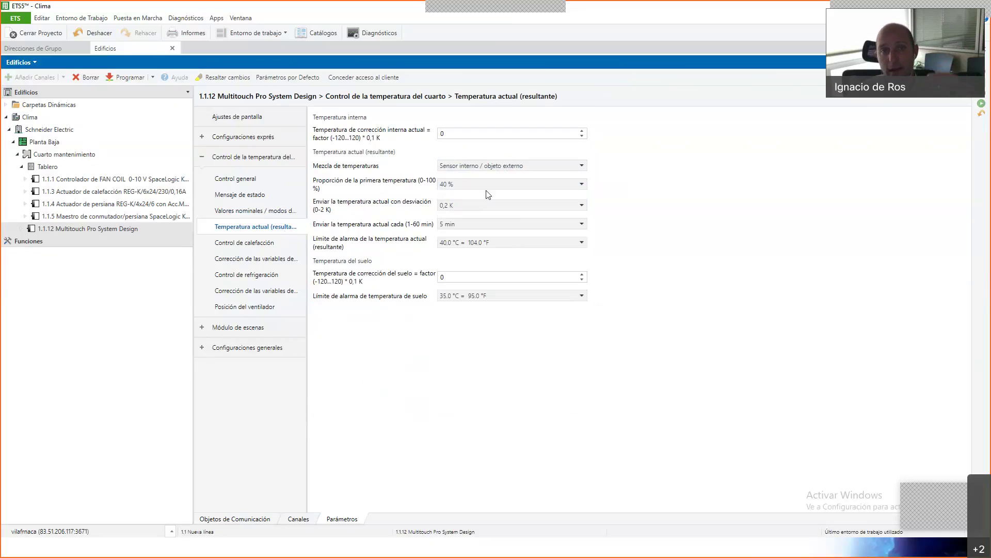
{"action": "left_click", "coordinate": [487, 185]}
{"action": "left_click", "coordinate": [464, 322]}
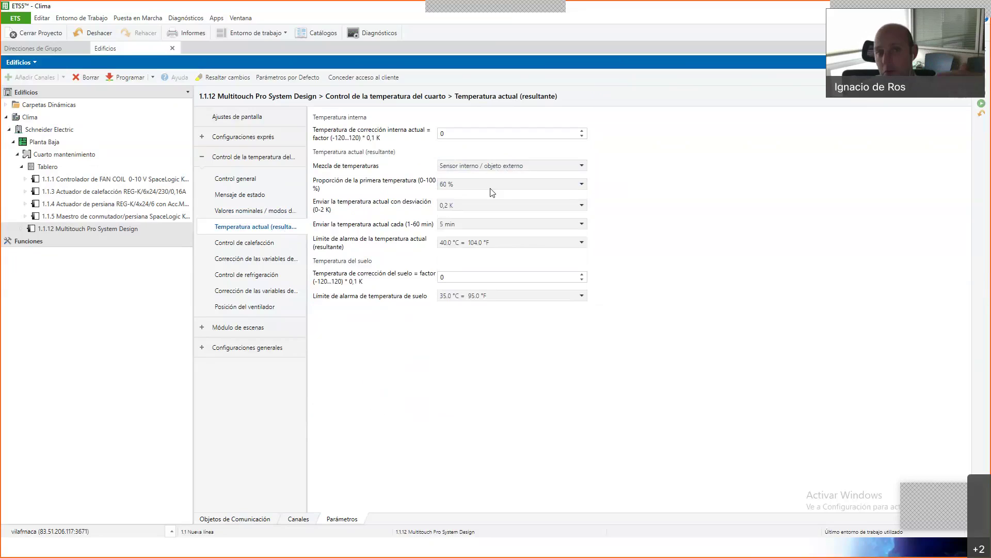
{"action": "left_click", "coordinate": [492, 186]}
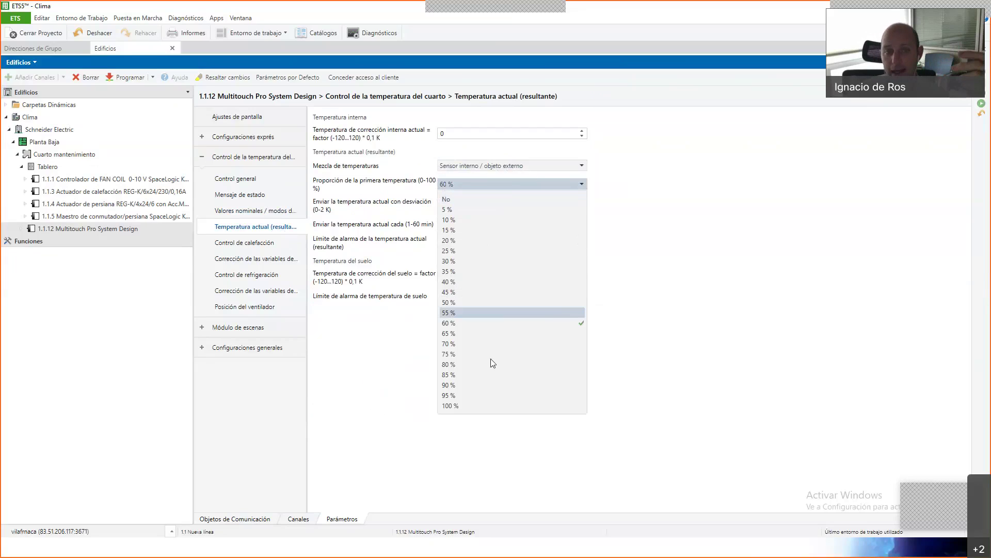
{"action": "left_click", "coordinate": [474, 407]}
{"action": "left_click", "coordinate": [475, 406]}
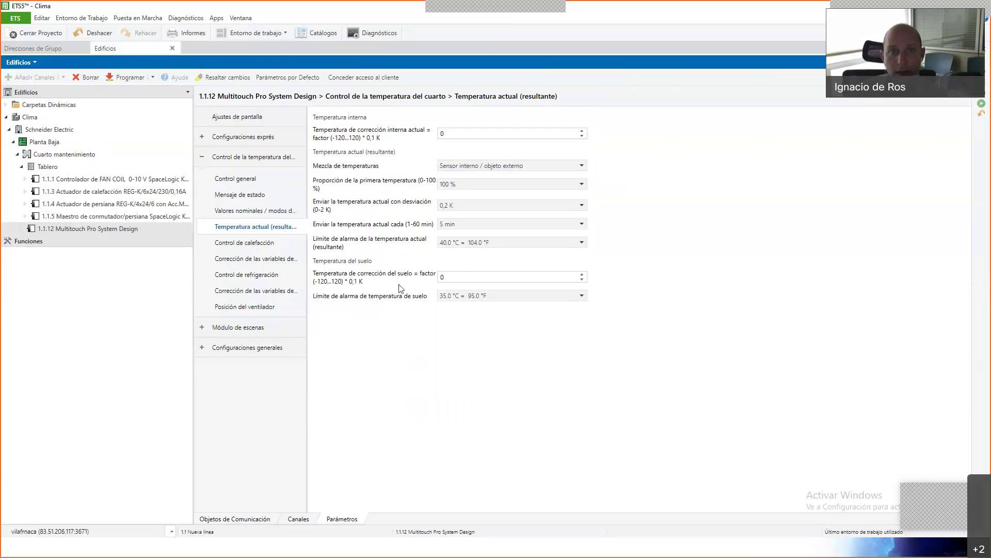
Review the Multitouch Pro's Control de calefacción, Corrección de las variables de calefacción and Control de refrigeración parameters.
{"action": "left_click", "coordinate": [219, 244]}
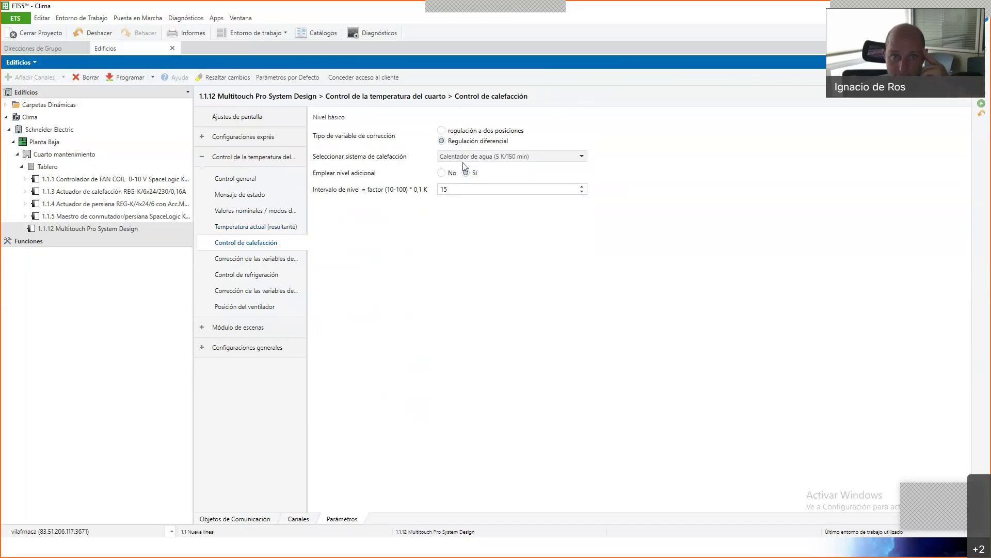
{"action": "key", "text": "Down"}
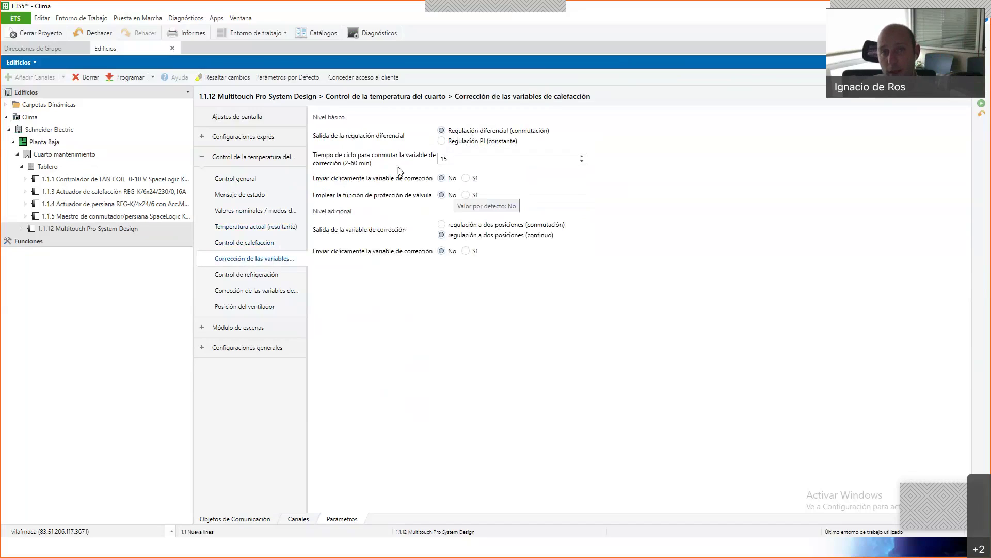
{"action": "left_click", "coordinate": [244, 278]}
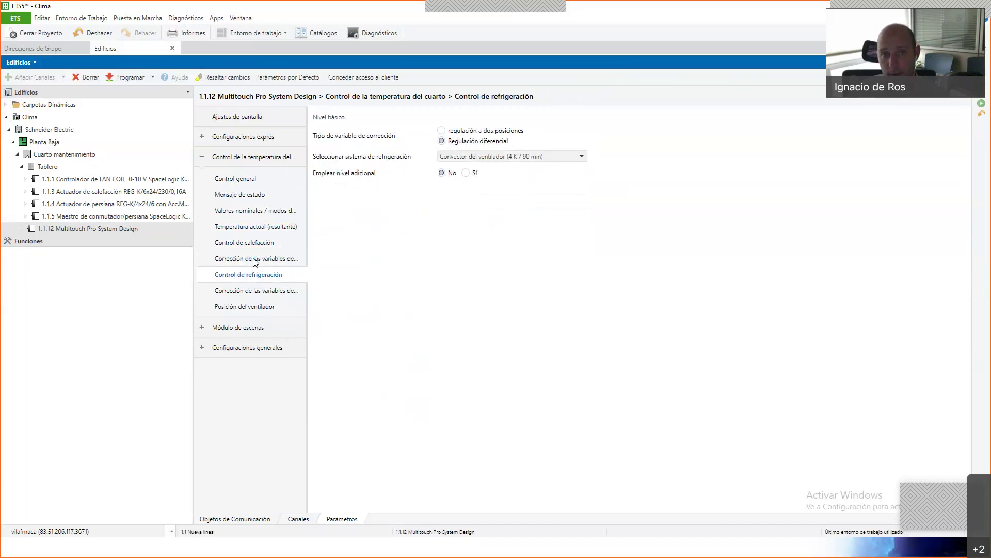
Review the Multitouch Pro's correction variable parameters for heating and cooling, along with its Control de refrigeración settings.
{"action": "left_click", "coordinate": [254, 260]}
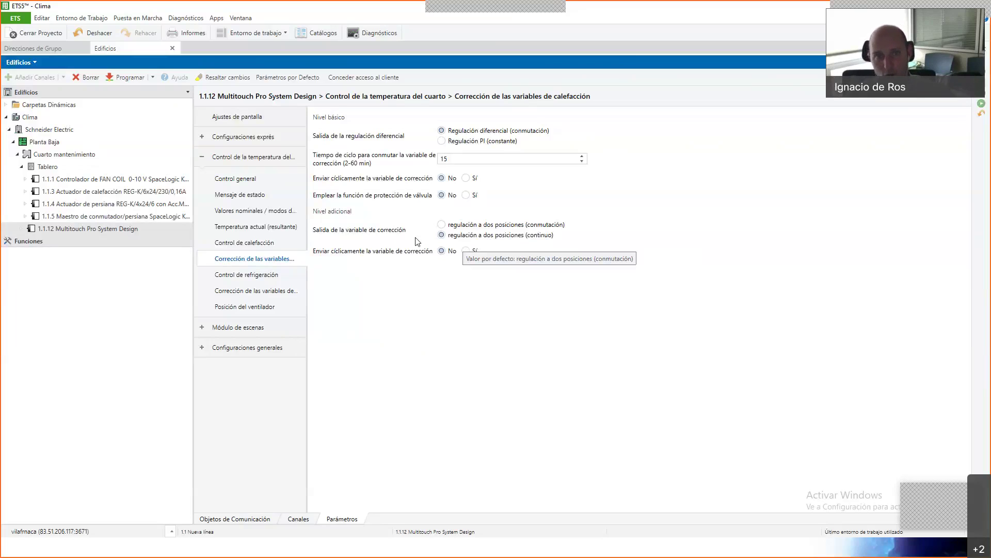
{"action": "left_click", "coordinate": [261, 276]}
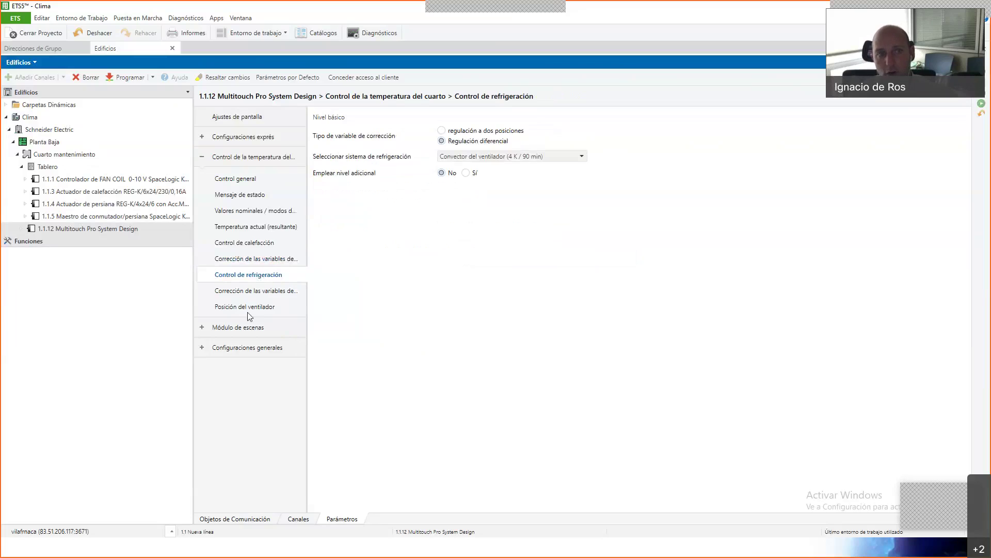
{"action": "left_click", "coordinate": [281, 301]}
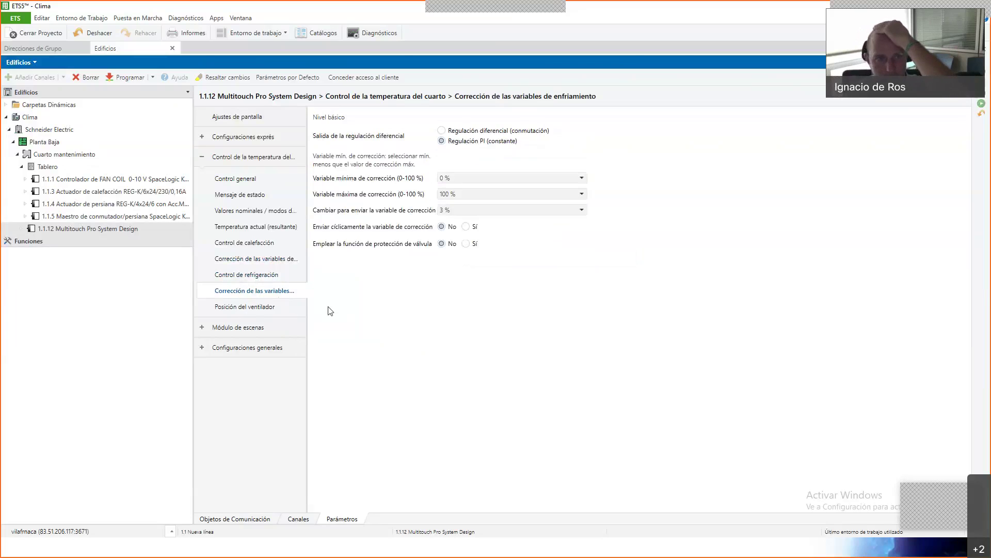
Set Número de posiciones del ventilador to 5 in the thermostat's Posición del ventilador parameters.
{"action": "left_click", "coordinate": [287, 309]}
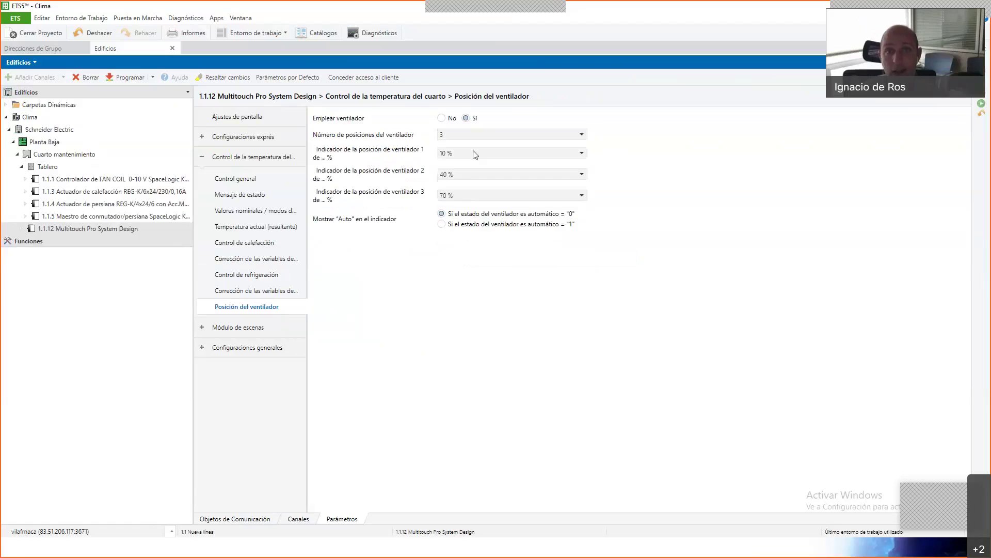
{"action": "left_click", "coordinate": [468, 136]}
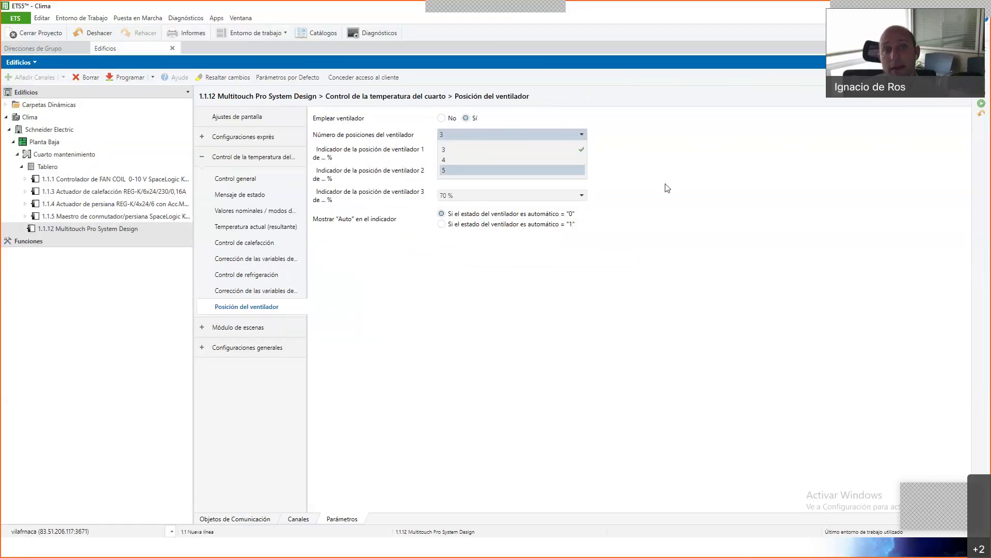
{"action": "left_click", "coordinate": [507, 142]}
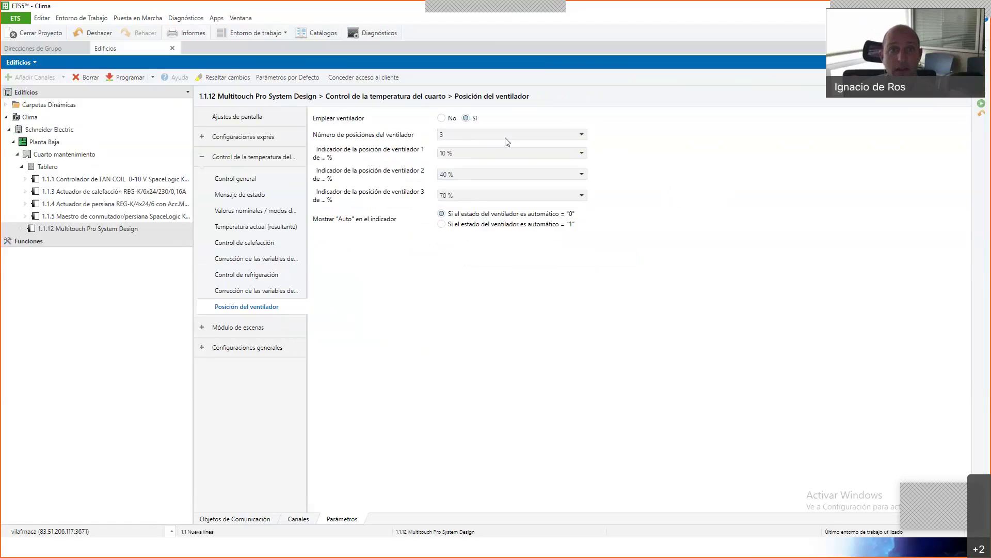
{"action": "left_click", "coordinate": [507, 142]}
{"action": "left_click", "coordinate": [494, 165]}
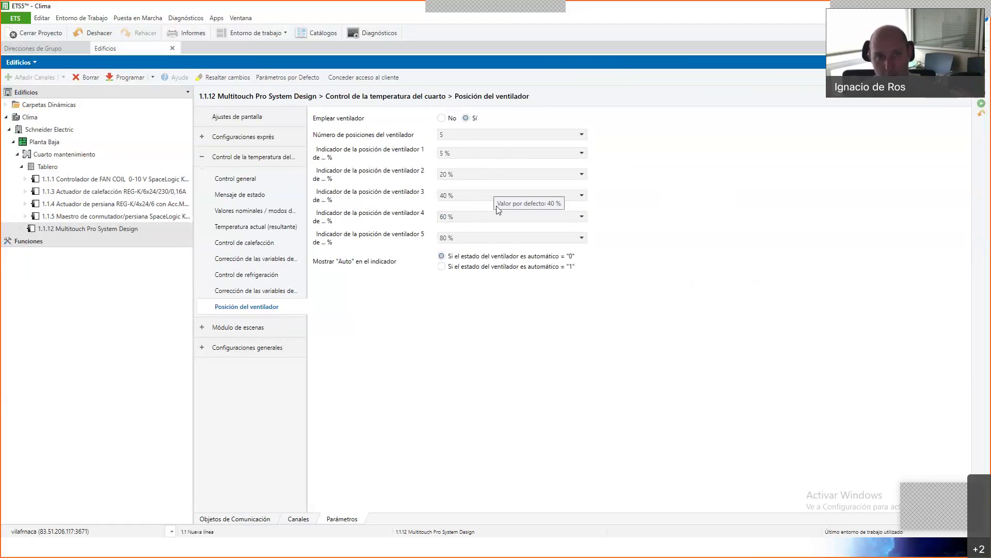
Review the Multitouch Pro's Pantalla de módulo de escena parameters and its list of communication objects.
{"action": "left_click", "coordinate": [258, 327]}
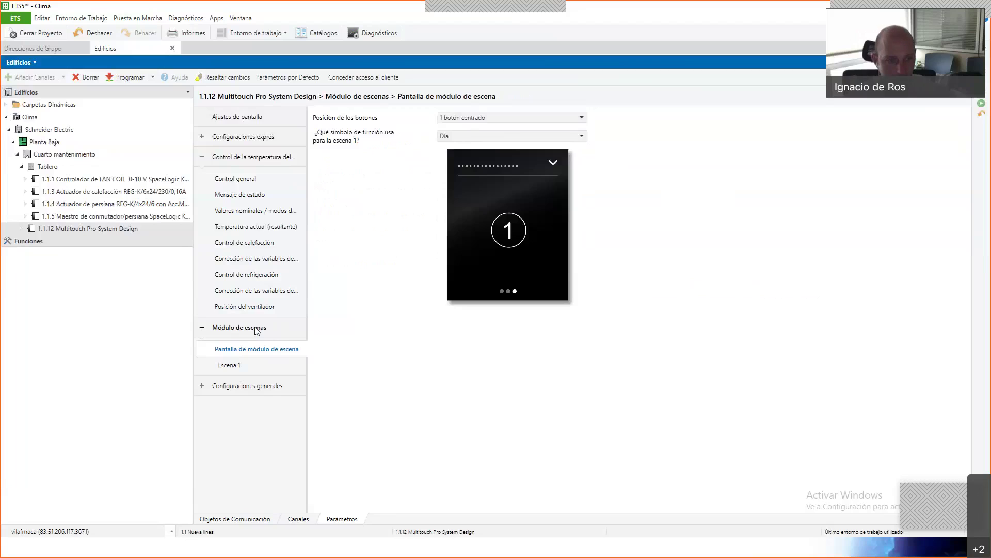
{"action": "left_click", "coordinate": [250, 520]}
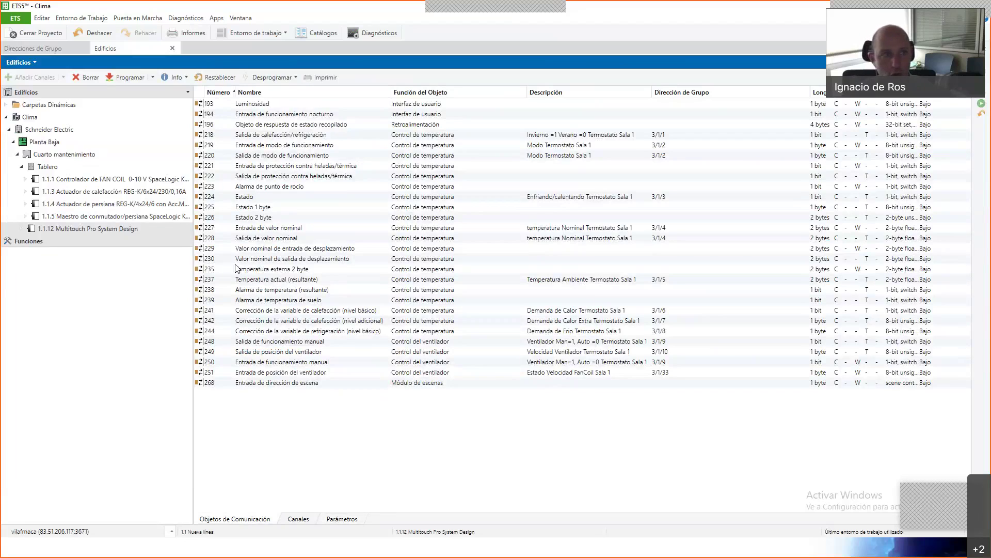
Review the 1.1.3 heating actuator's communication objects and its General, Válvula / Bomba, Manejo manual and A1.6 control variable parameters.
{"action": "left_click", "coordinate": [97, 193]}
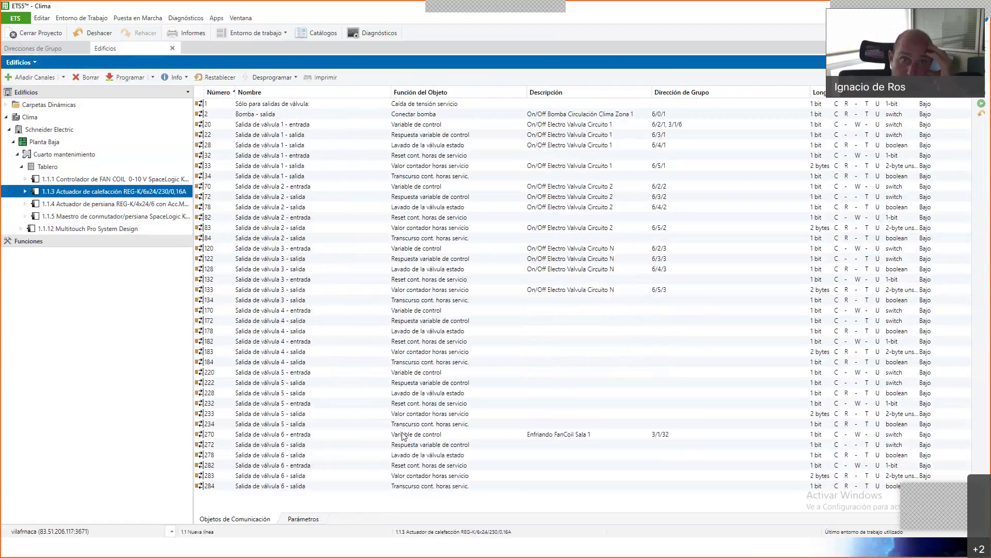
{"action": "left_click", "coordinate": [305, 518]}
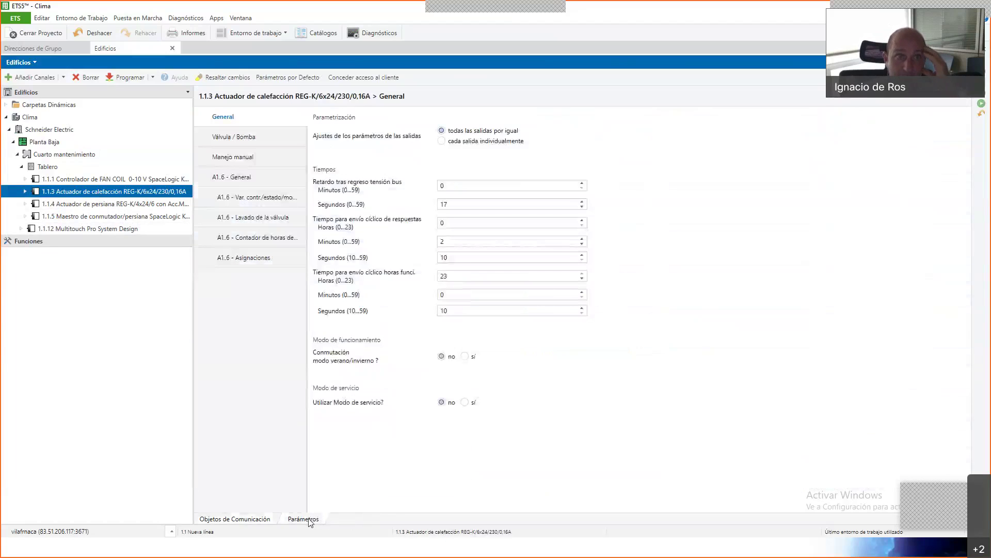
{"action": "left_click", "coordinate": [235, 142]}
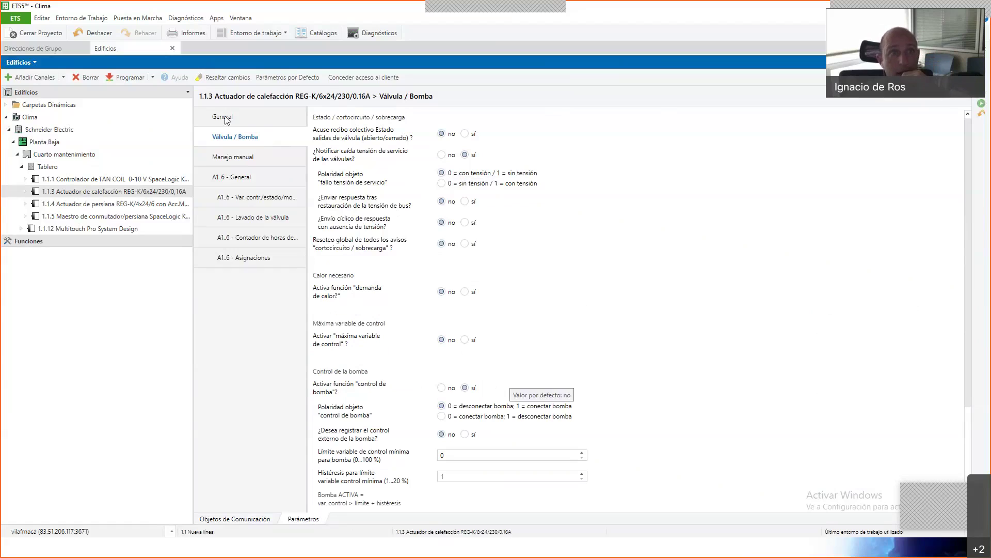
{"action": "left_click", "coordinate": [255, 158]}
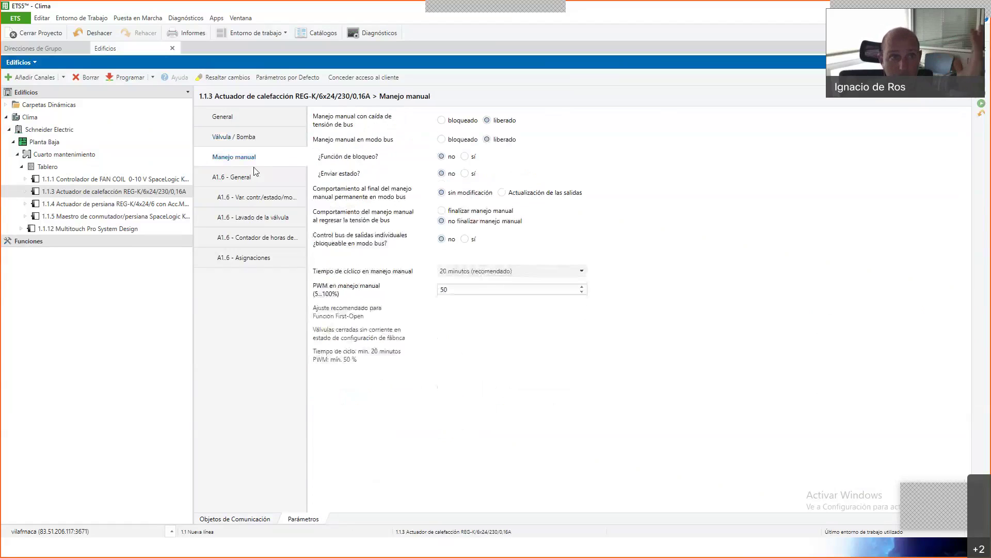
{"action": "left_click", "coordinate": [233, 119]}
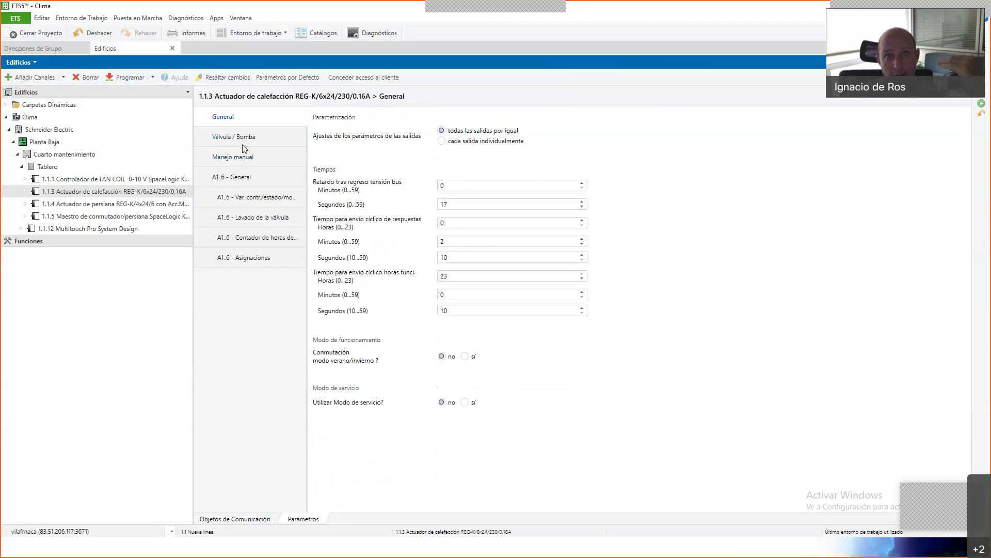
{"action": "left_click", "coordinate": [268, 186]}
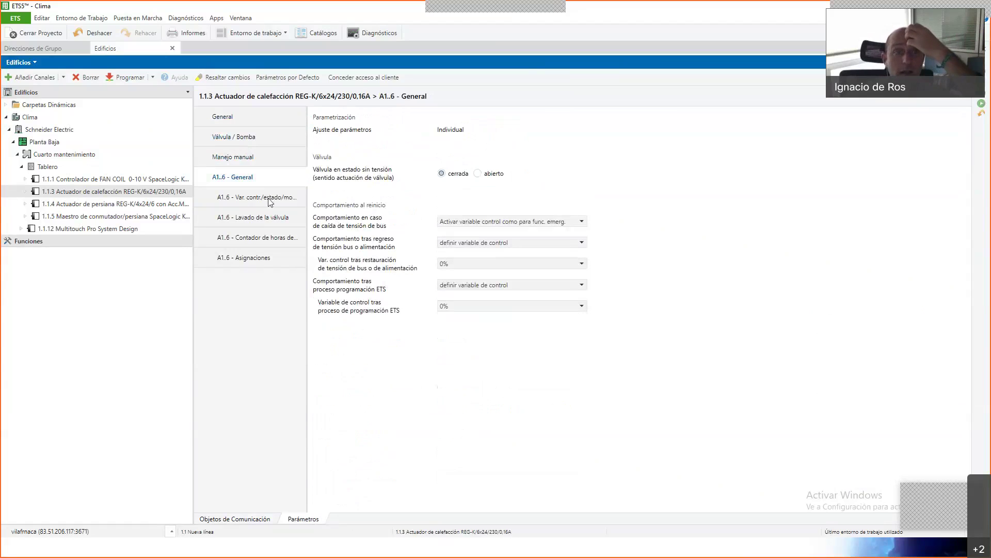
{"action": "left_click", "coordinate": [270, 200]}
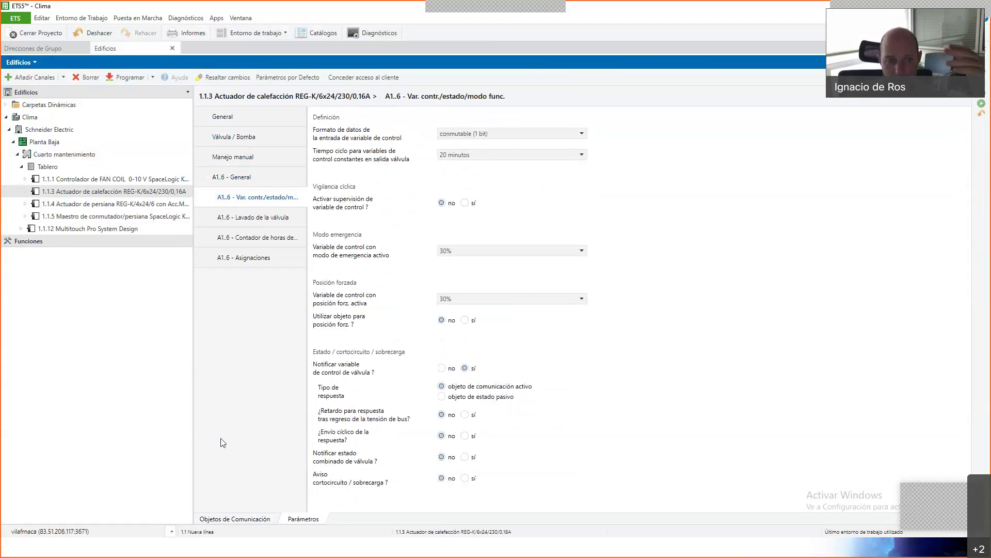
Compare the group addresses of the heating actuator, the 1.1.5 switch/blind master and the 1.1.4 blind actuator.
{"action": "left_click", "coordinate": [254, 518]}
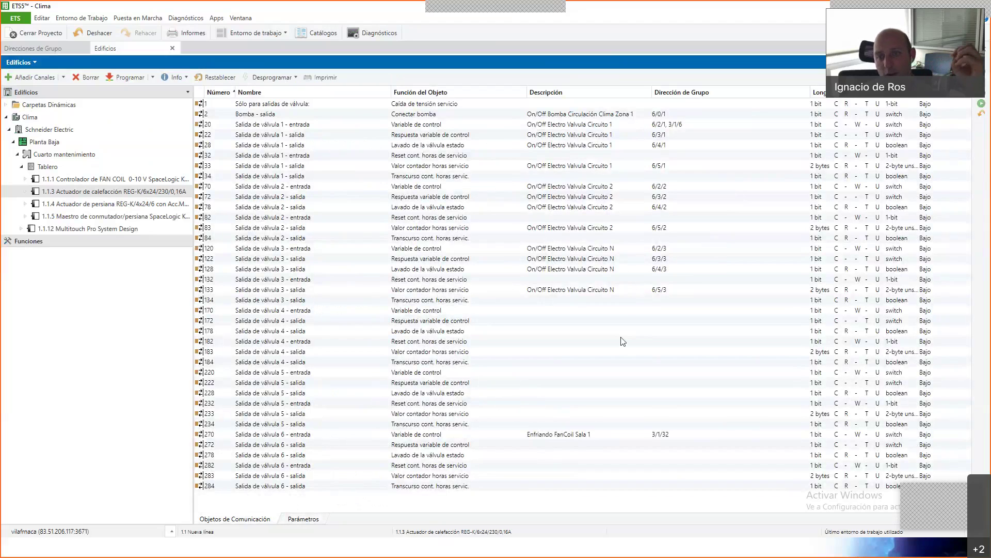
{"action": "mouse_move", "coordinate": [662, 437]}
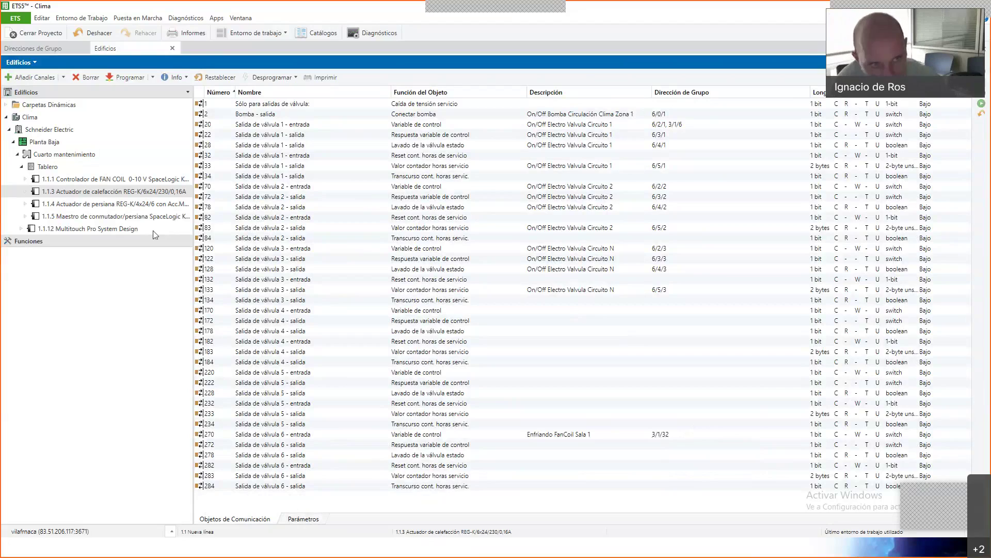
{"action": "left_click", "coordinate": [165, 218]}
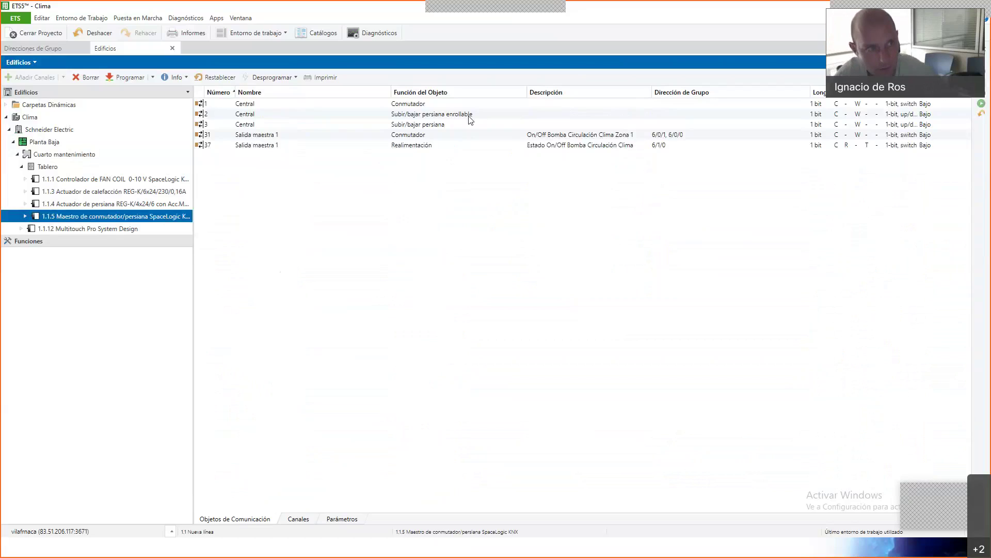
{"action": "left_click", "coordinate": [123, 205]}
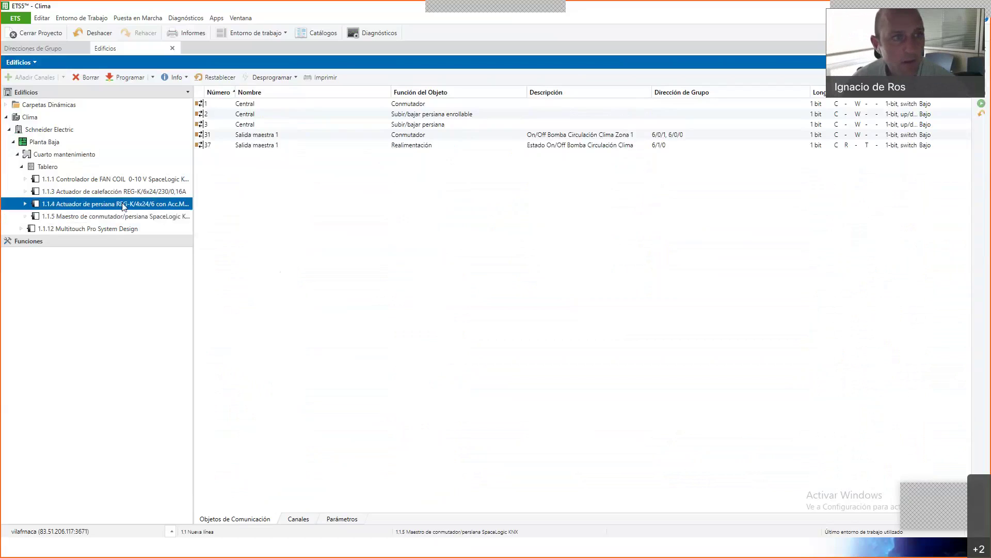
{"action": "left_click", "coordinate": [129, 193]}
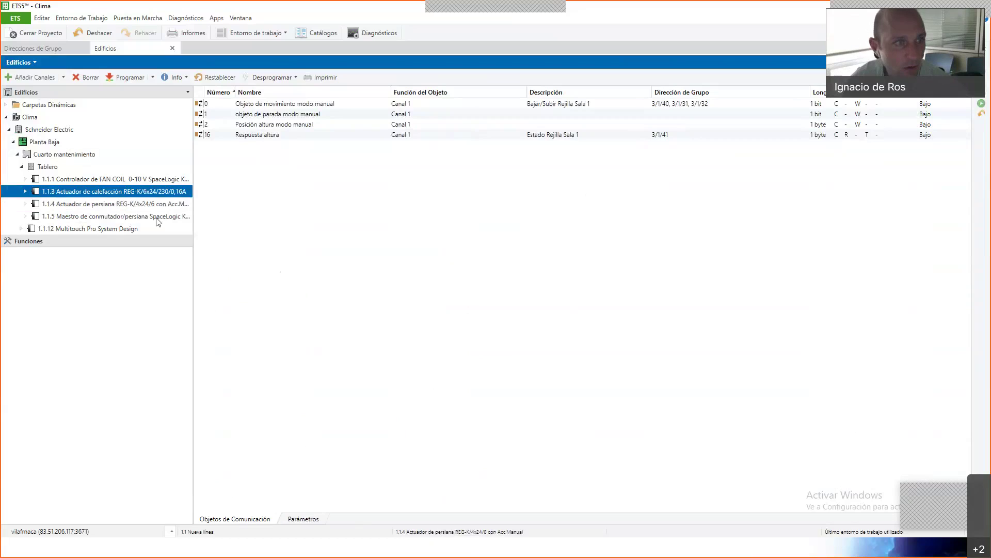
{"action": "key", "text": "Down"}
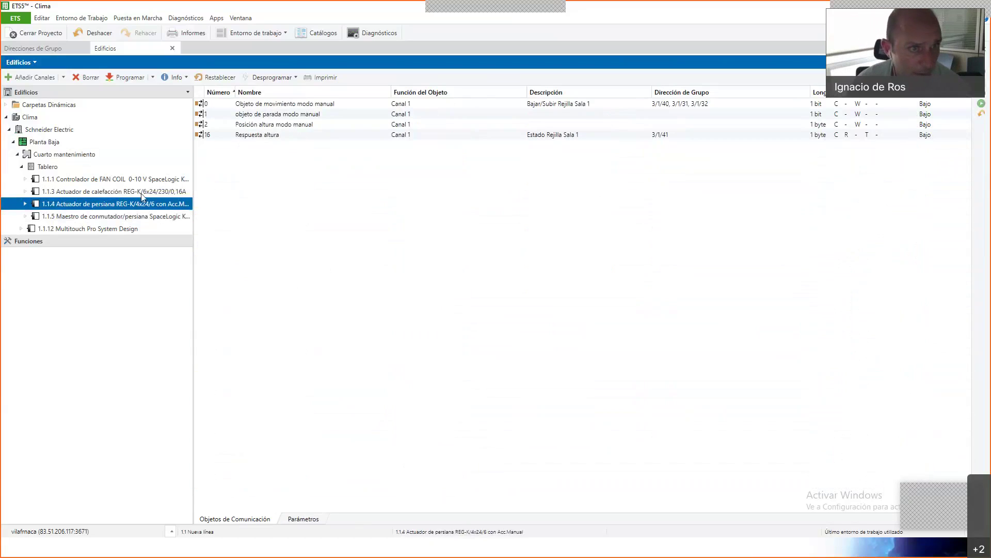
Examine the heating actuator's group addresses for the circulation pump, valve output 1 and valve output 6.
{"action": "left_click", "coordinate": [142, 192]}
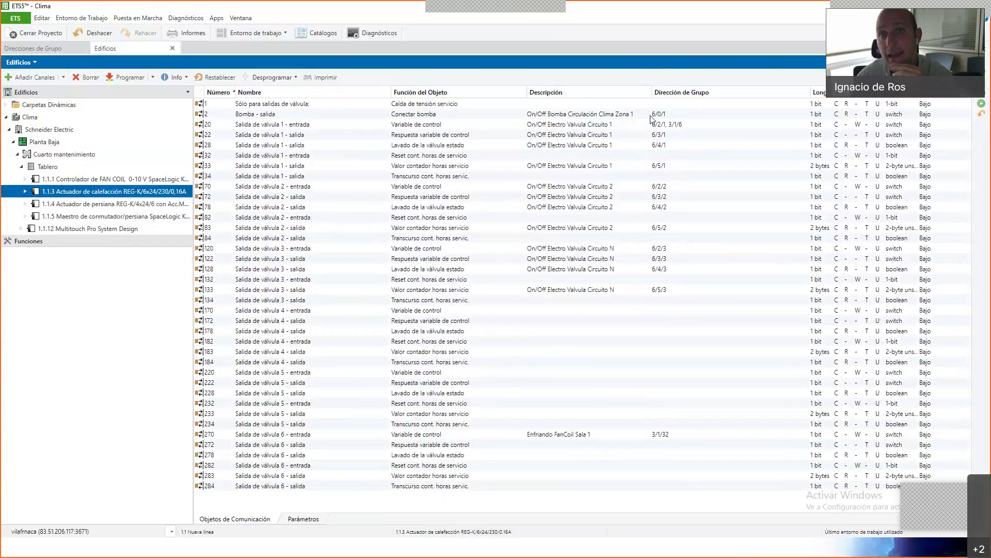
{"action": "mouse_move", "coordinate": [661, 115]}
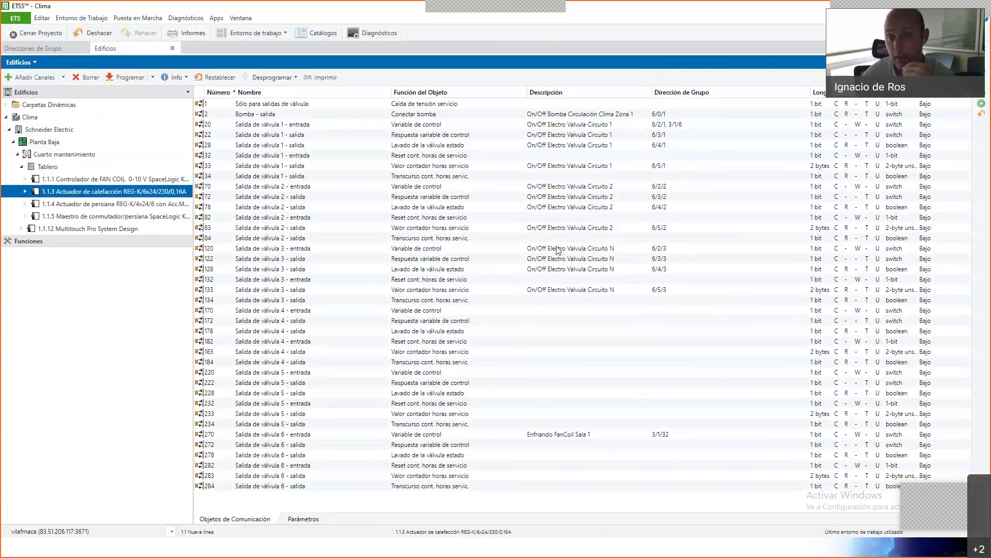
{"action": "mouse_move", "coordinate": [663, 438]}
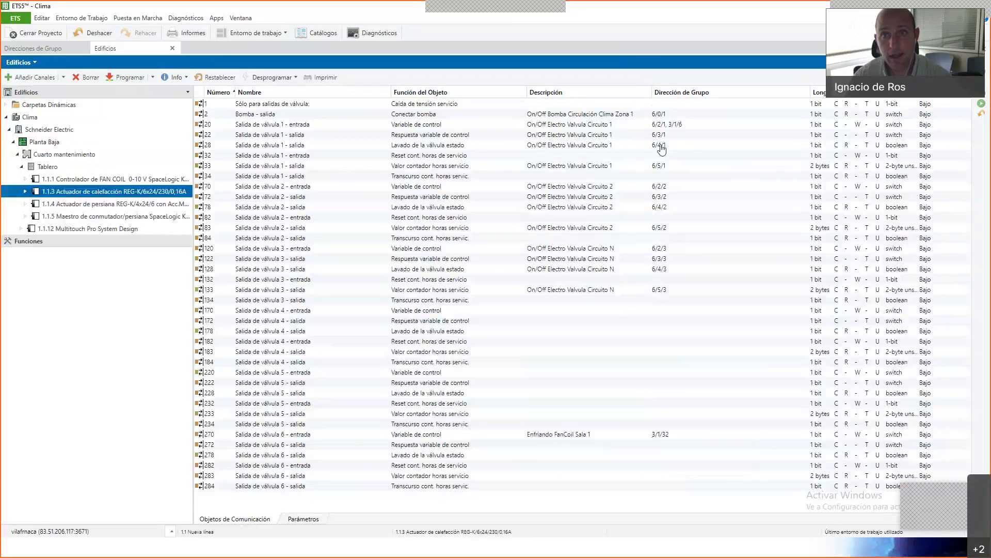
{"action": "mouse_move", "coordinate": [658, 150]}
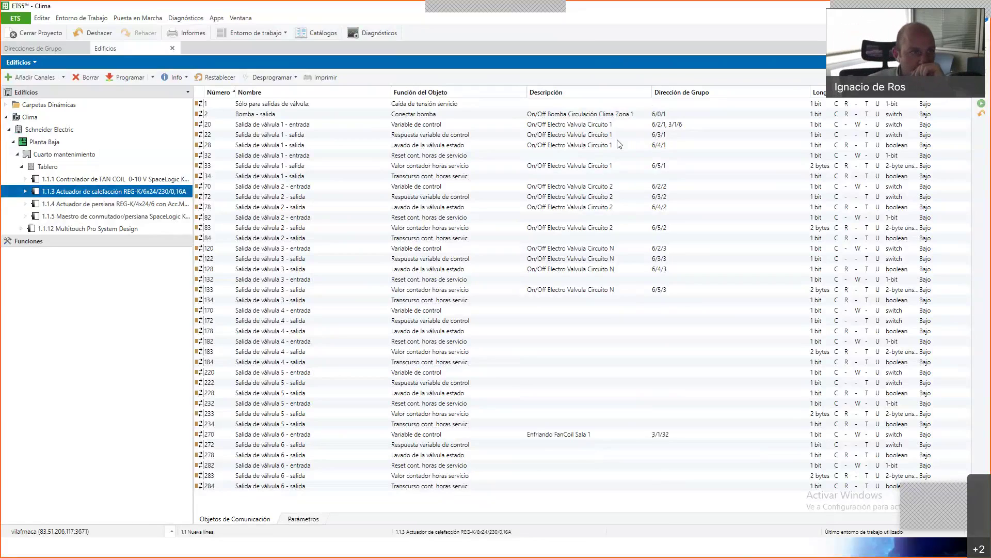
Show the 1.1.1 fan coil controller's communication objects and switch to the Fan Coil slide in the presentation.
{"action": "left_click", "coordinate": [145, 180]}
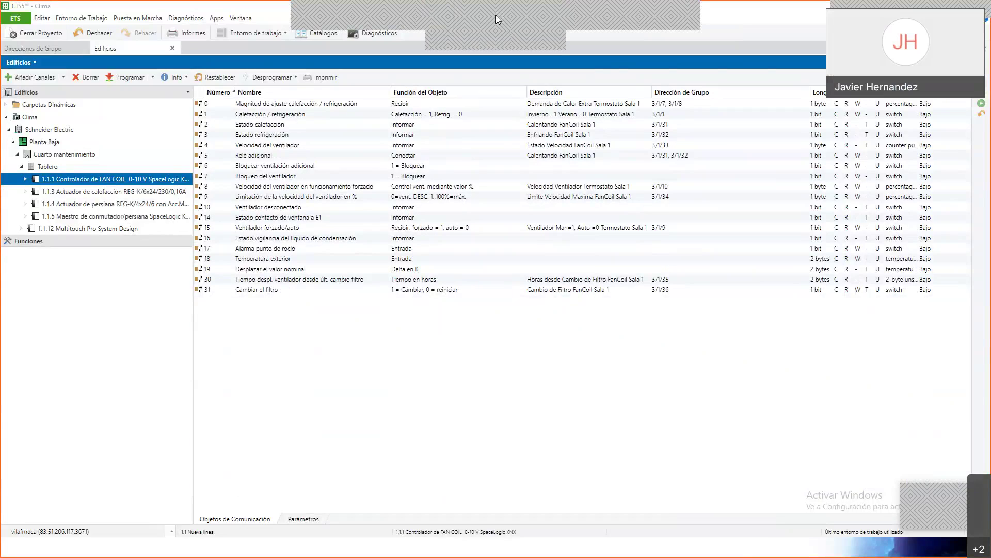
{"action": "key", "text": "alt+Tab"}
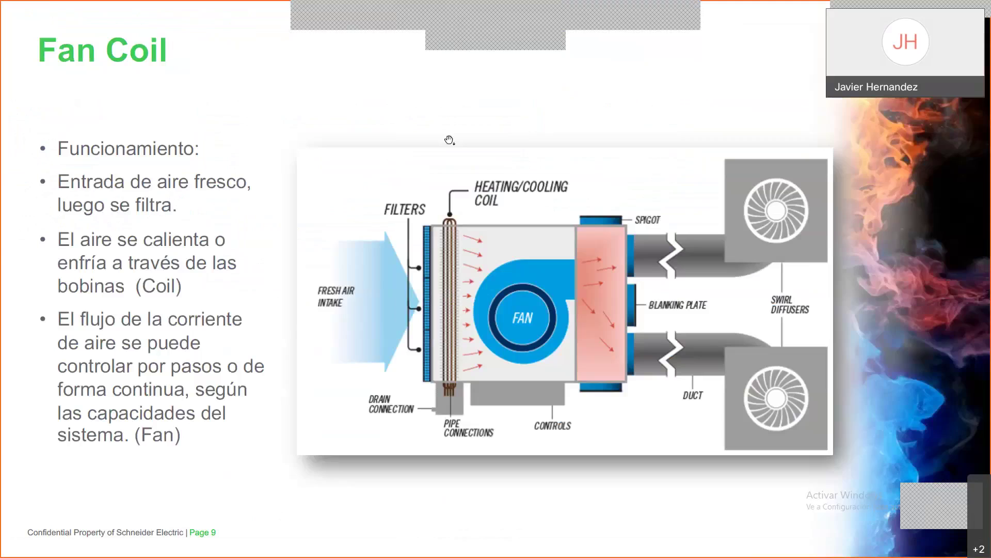
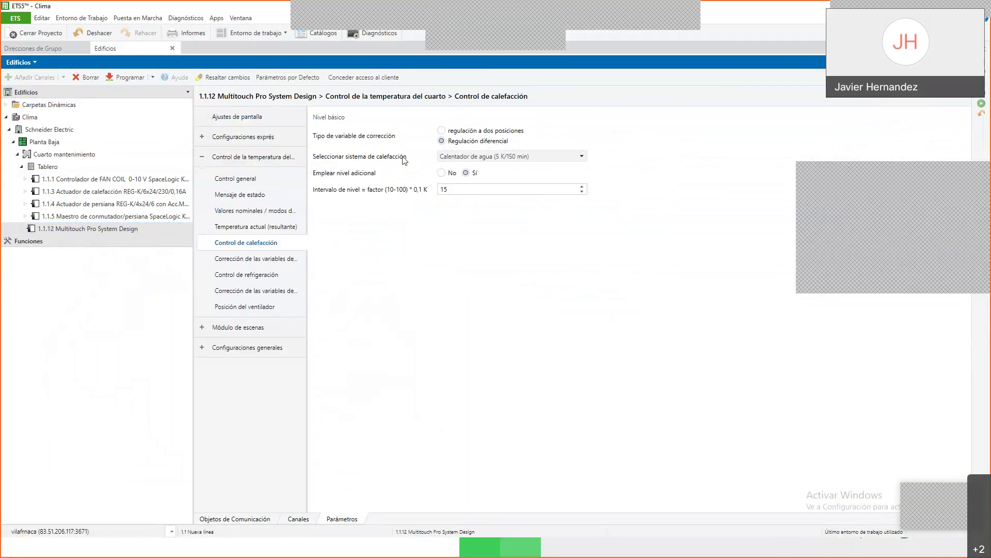
Highlight Regulación diferencial in the Multitouch Pro's Control de calefacción parameters and review the options for Seleccionar sistema de calefacción.
{"action": "mouse_move", "coordinate": [468, 118]}
{"action": "left_mouse_down"}
{"action": "mouse_move", "coordinate": [496, 127]}
{"action": "mouse_move", "coordinate": [437, 132]}
{"action": "left_mouse_up"}
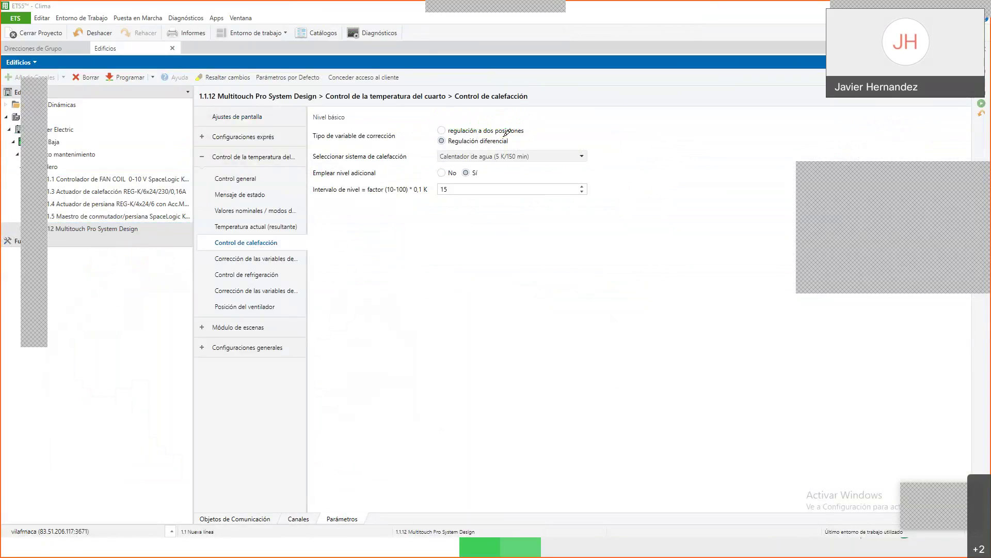
{"action": "left_click_drag", "start_coordinate": [438, 140], "coordinate": [501, 146]}
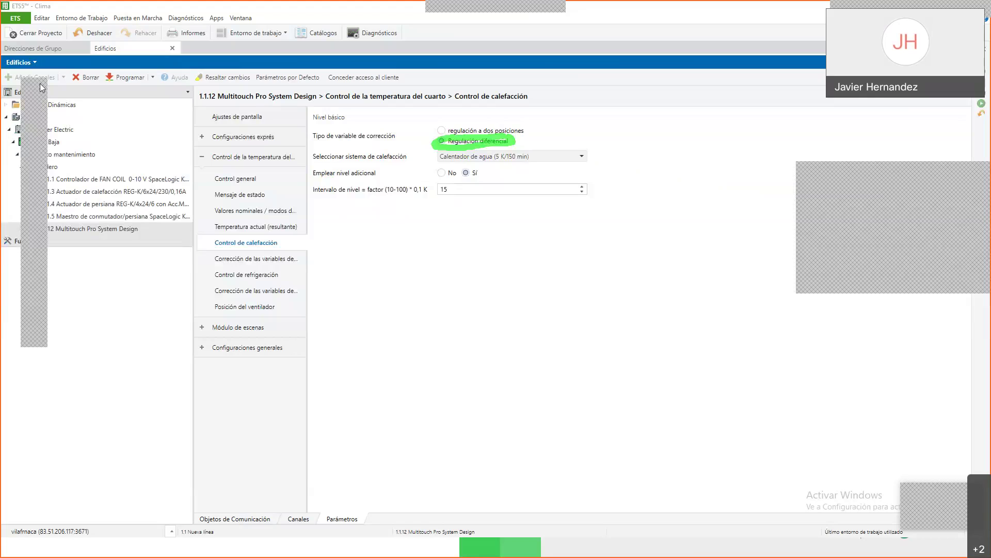
{"action": "left_click", "coordinate": [442, 156]}
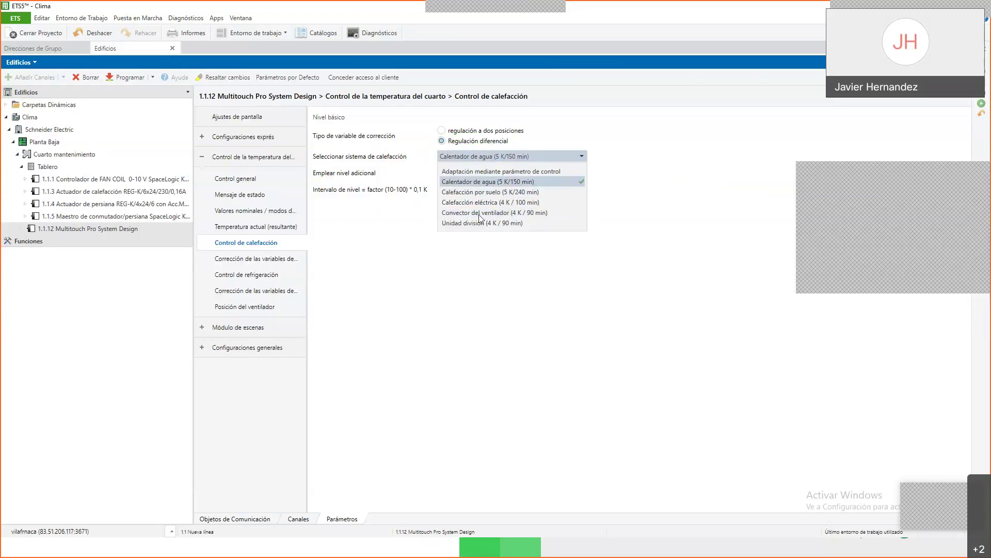
{"action": "left_click", "coordinate": [384, 262]}
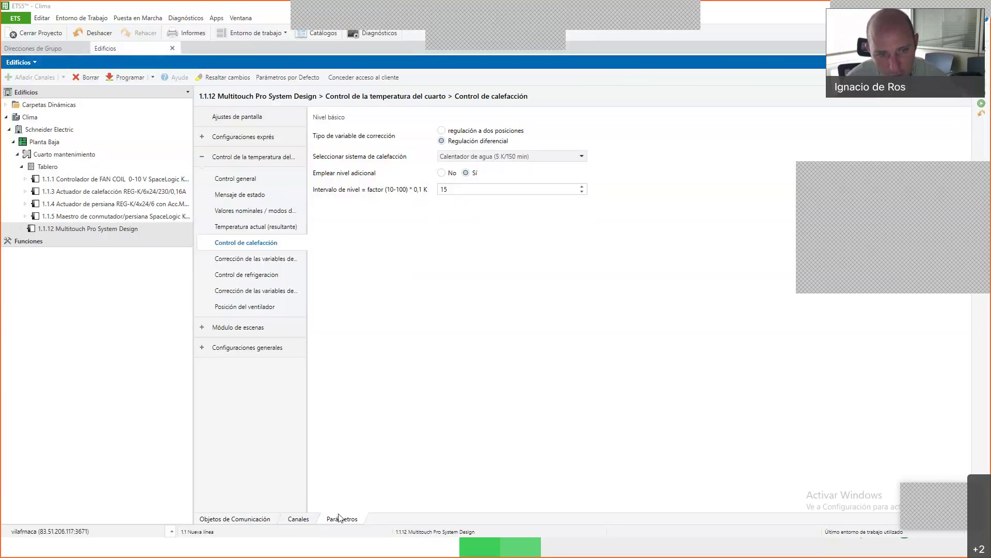
Review the group addresses linked to the Multitouch Pro's communication objects and to the 1.1.3 heating actuator's.
{"action": "left_click", "coordinate": [253, 521]}
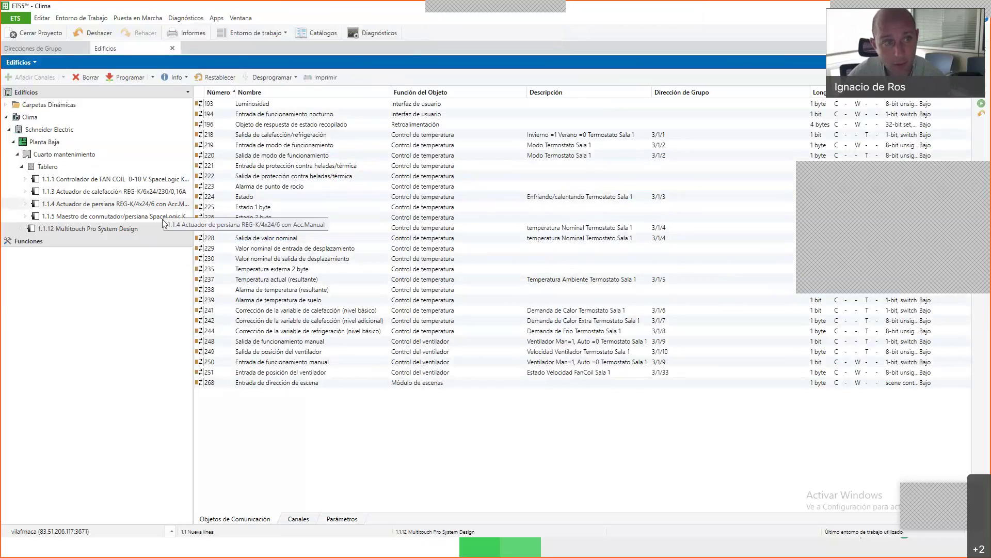
{"action": "left_click", "coordinate": [175, 194]}
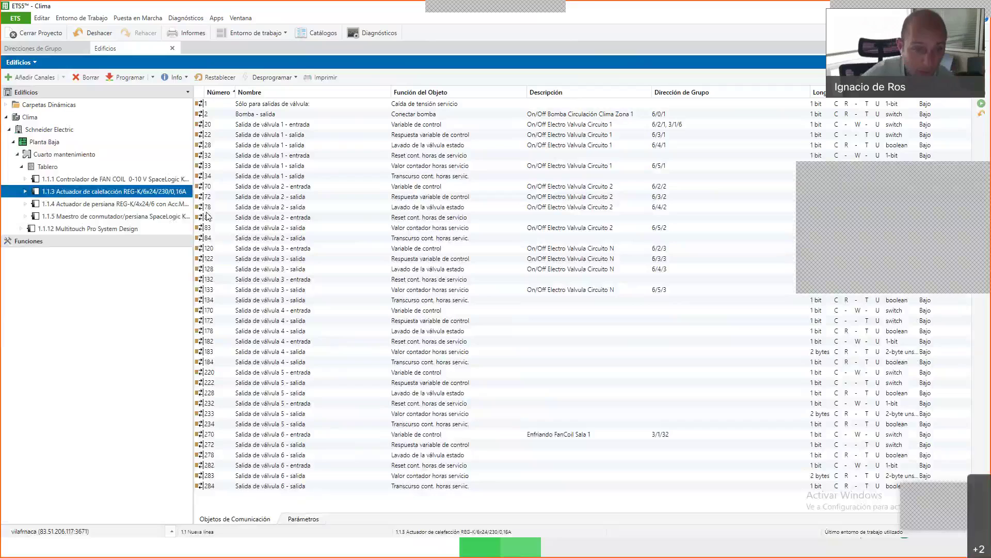
Try setting the 1.1.3 heating actuator's control variable input format to siempre (1 Byte) con modul. anchura impulso (PWM), accepting removal of the group associations.
{"action": "left_click", "coordinate": [303, 519]}
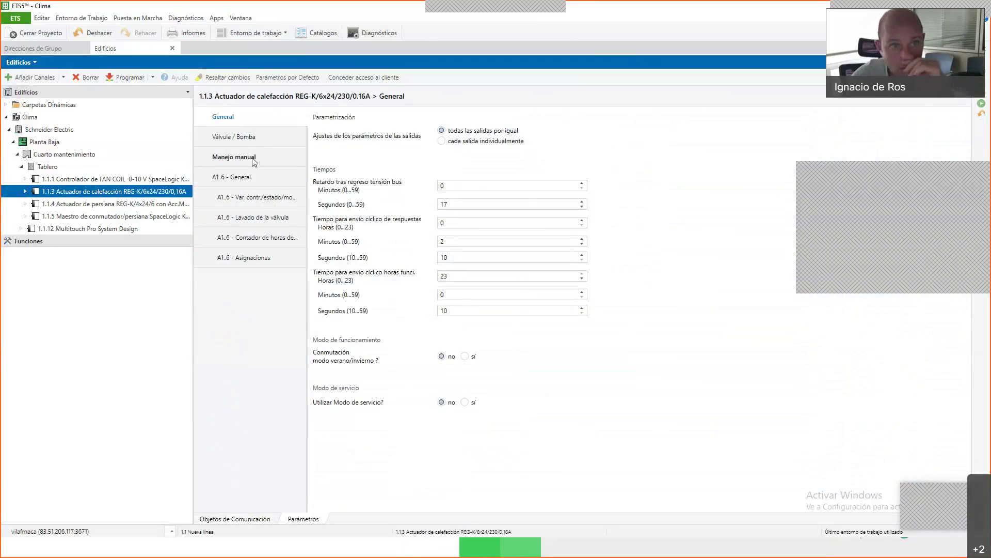
{"action": "left_click", "coordinate": [268, 200]}
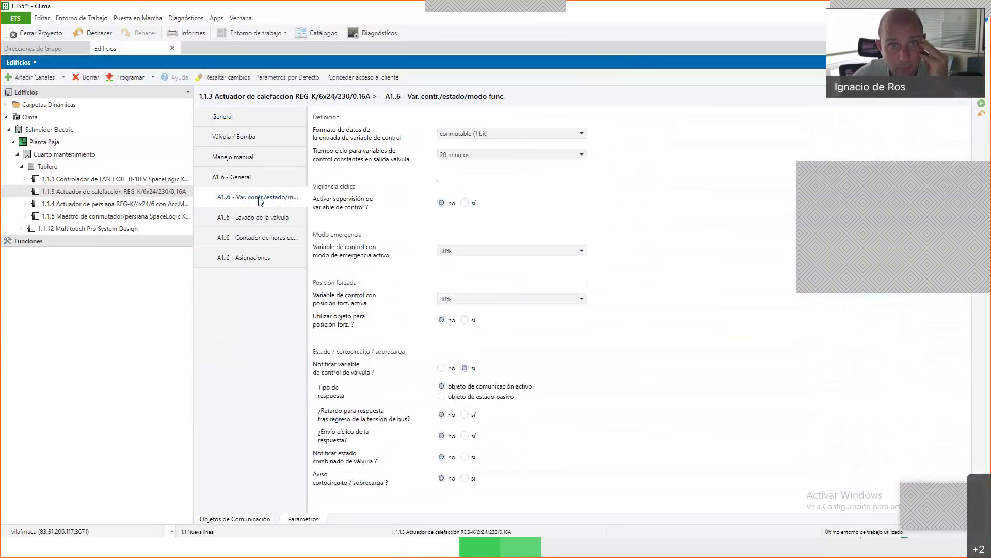
{"action": "left_click", "coordinate": [494, 136]}
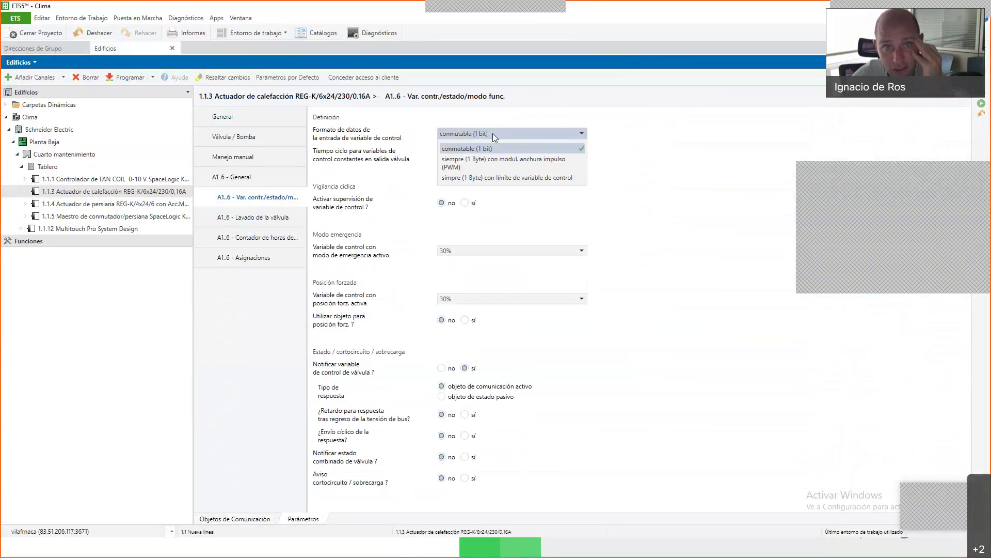
{"action": "left_click", "coordinate": [507, 162]}
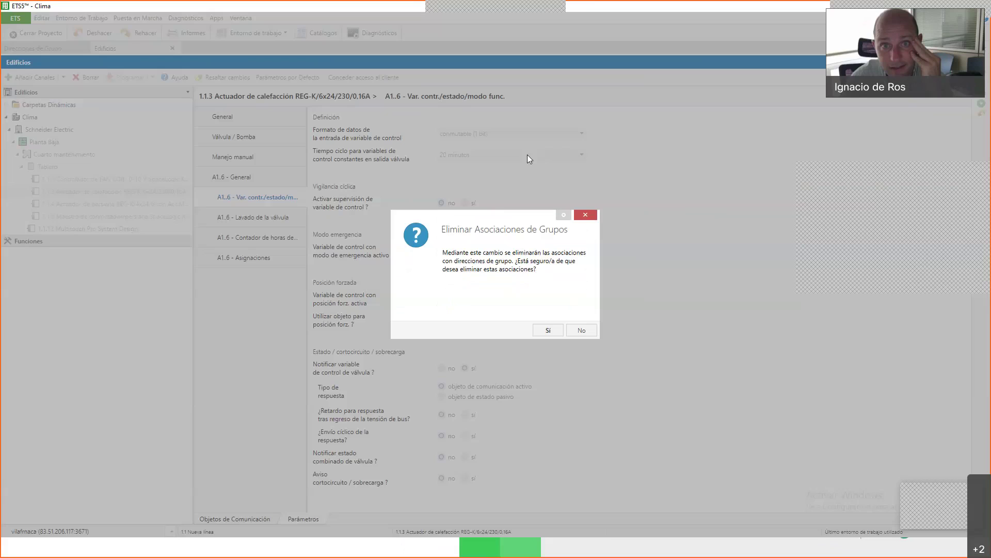
{"action": "left_click", "coordinate": [549, 330]}
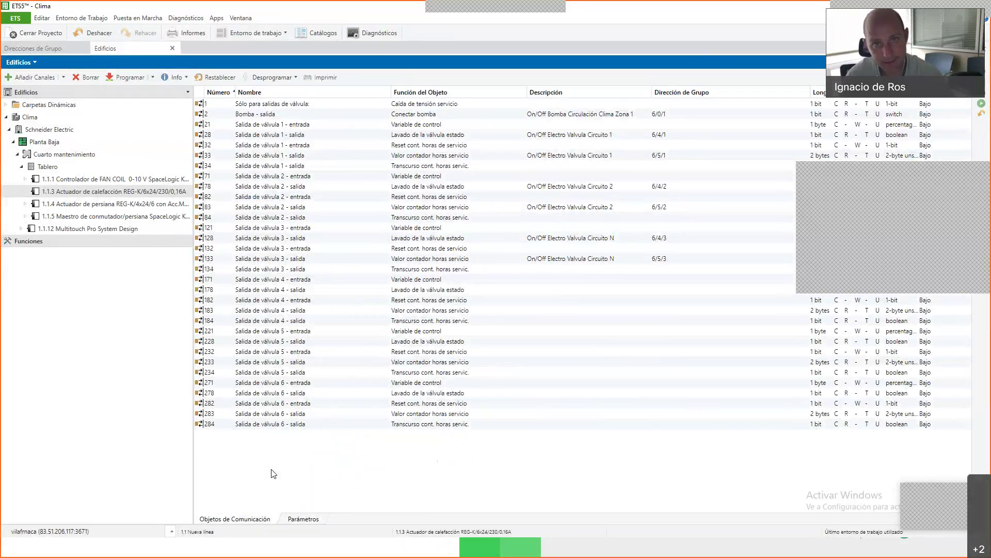
Undo and redo the data format change to compare the heating actuator's communication objects, finishing with the change undone.
{"action": "key", "text": "ctrl+z"}
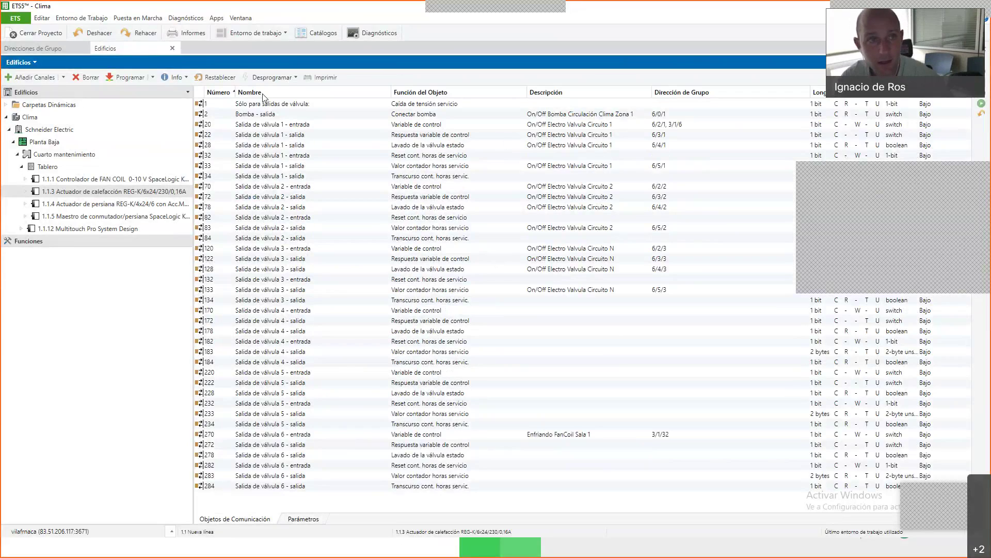
{"action": "key", "text": "ctrl+y"}
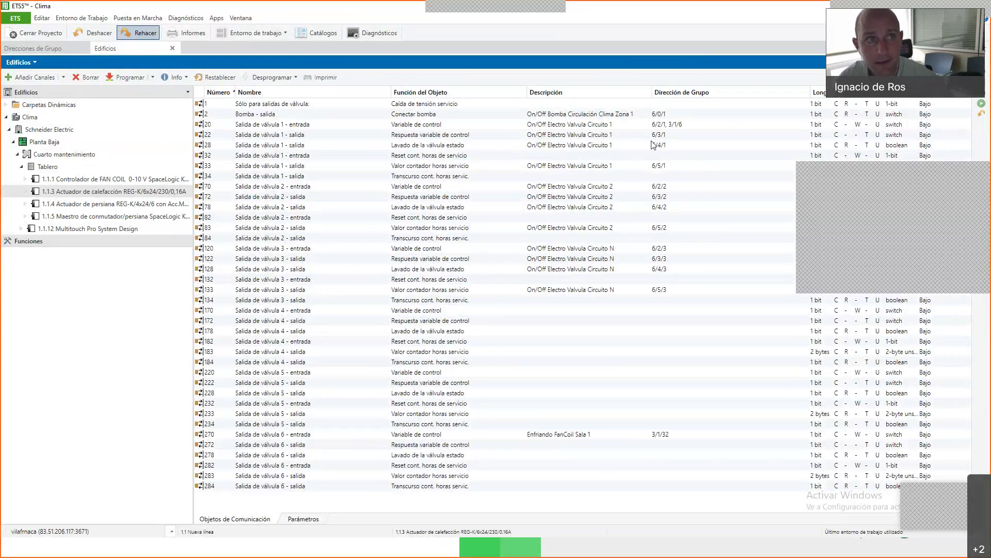
{"action": "left_click", "coordinate": [627, 137]}
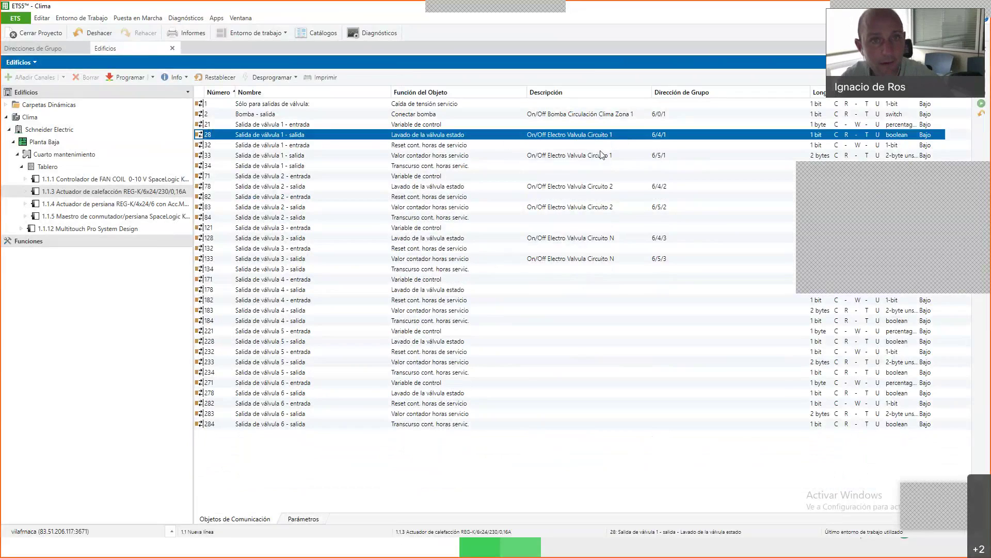
{"action": "key", "text": "ctrl+z"}
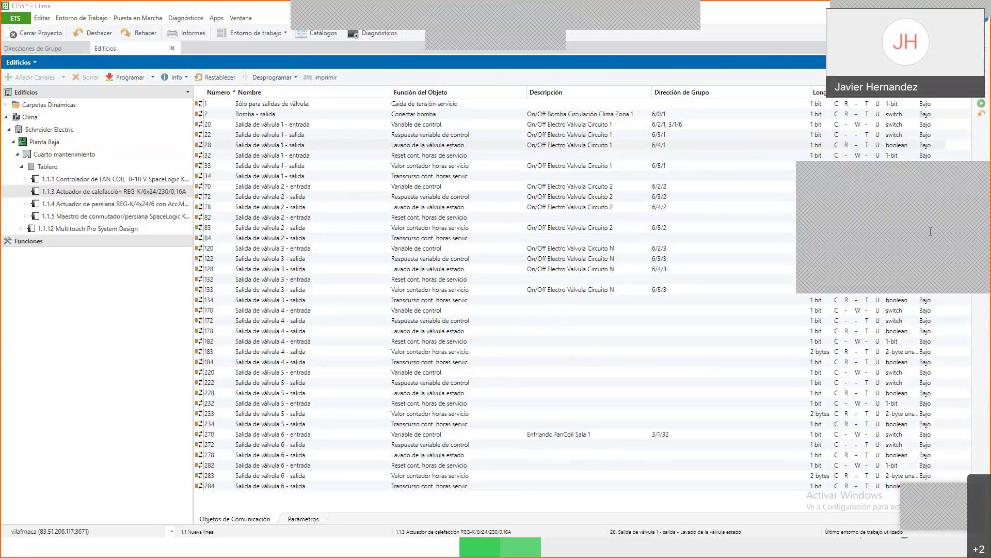
Compare the Multitouch Pro's basic-level cooling variable object with the group addresses on the 1.1.1 fan coil controller's heating/cooling adjustment object.
{"action": "left_click", "coordinate": [93, 228]}
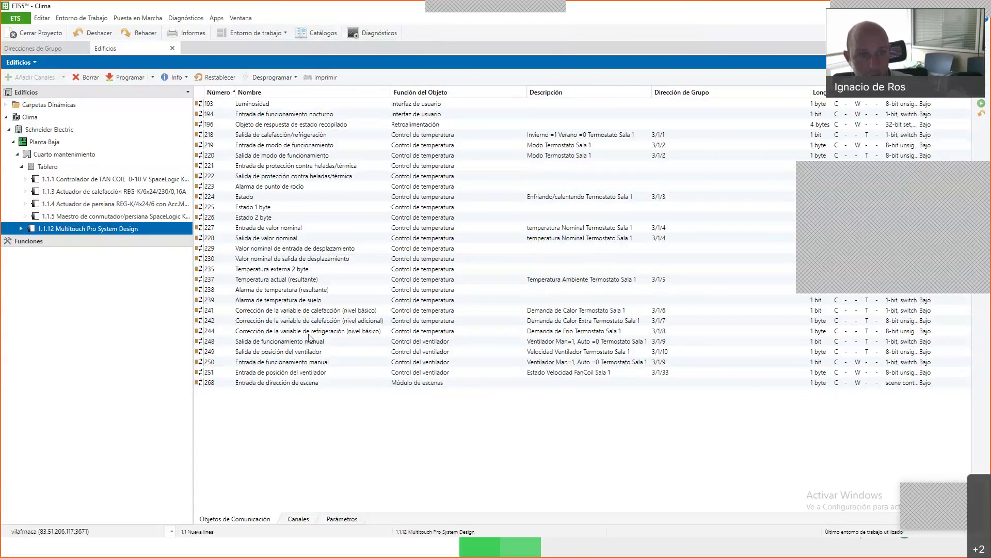
{"action": "left_click", "coordinate": [240, 332]}
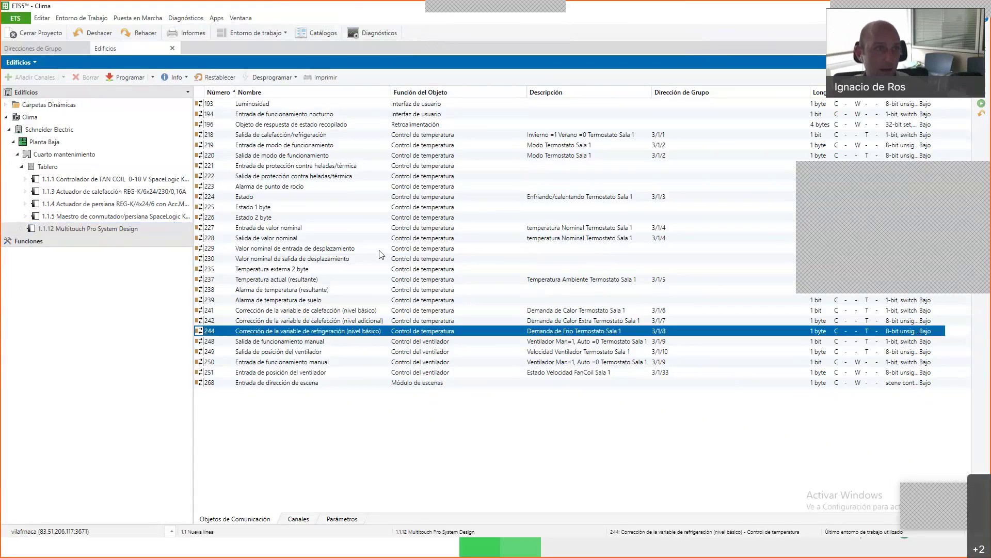
{"action": "left_click", "coordinate": [139, 180]}
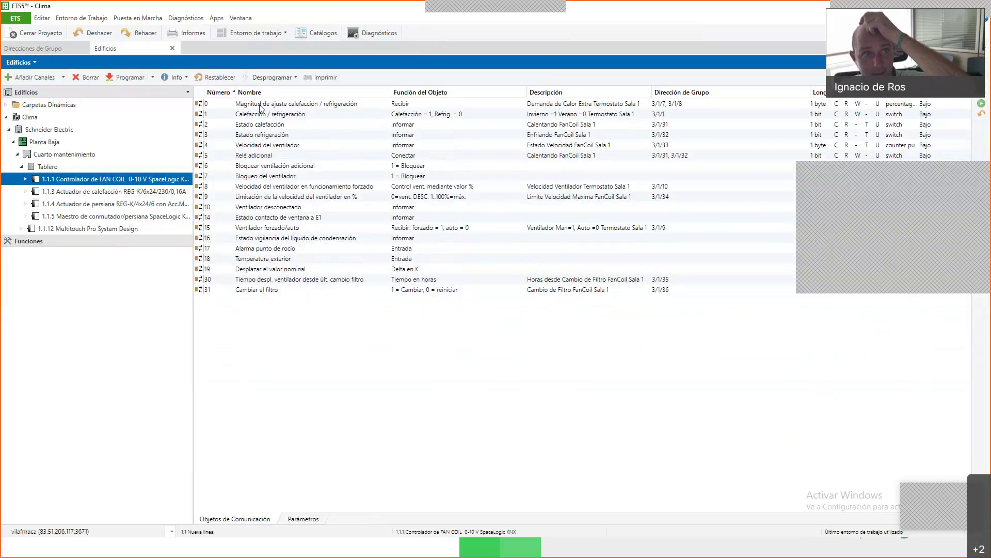
{"action": "mouse_move", "coordinate": [681, 110]}
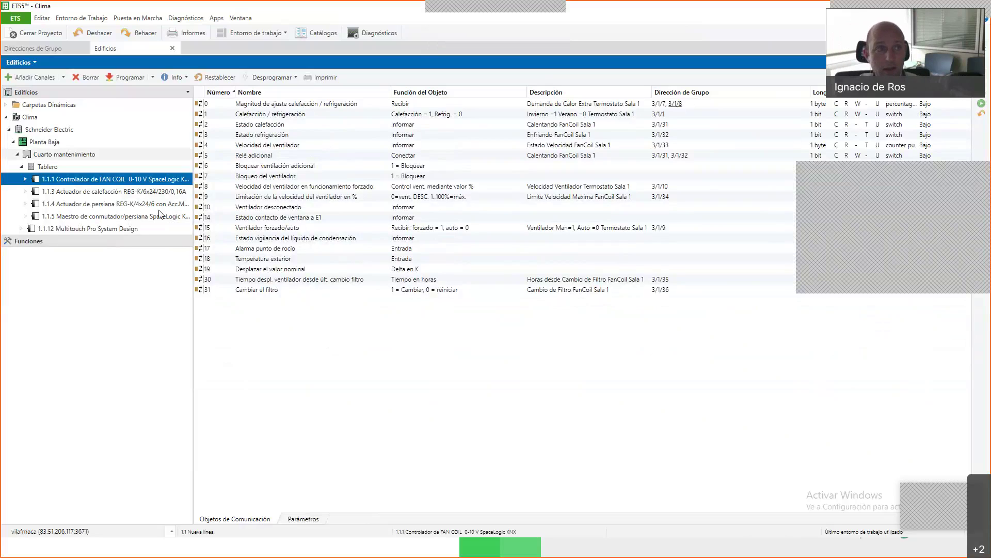
{"action": "left_click", "coordinate": [154, 230]}
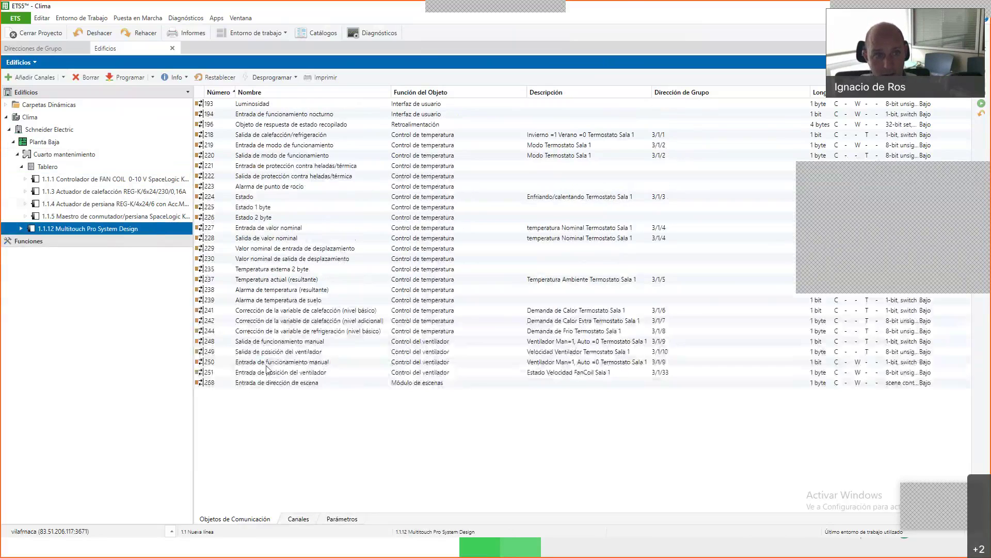
Review the 1.1.1 fan coil controller's General parameters and switch to the Ruegos y preguntas slide in the presentation.
{"action": "left_click", "coordinate": [155, 179]}
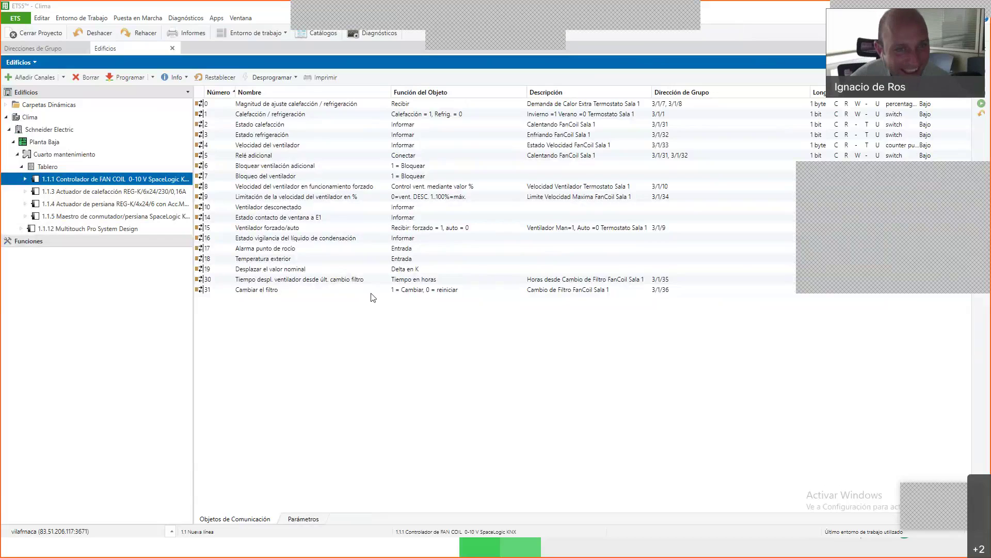
{"action": "left_click", "coordinate": [303, 518]}
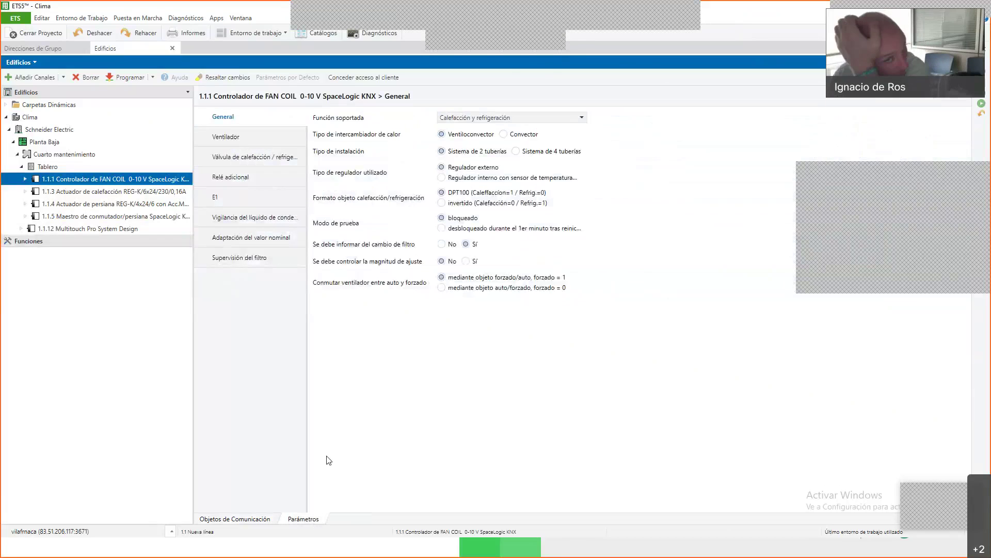
{"action": "left_click", "coordinate": [258, 135]}
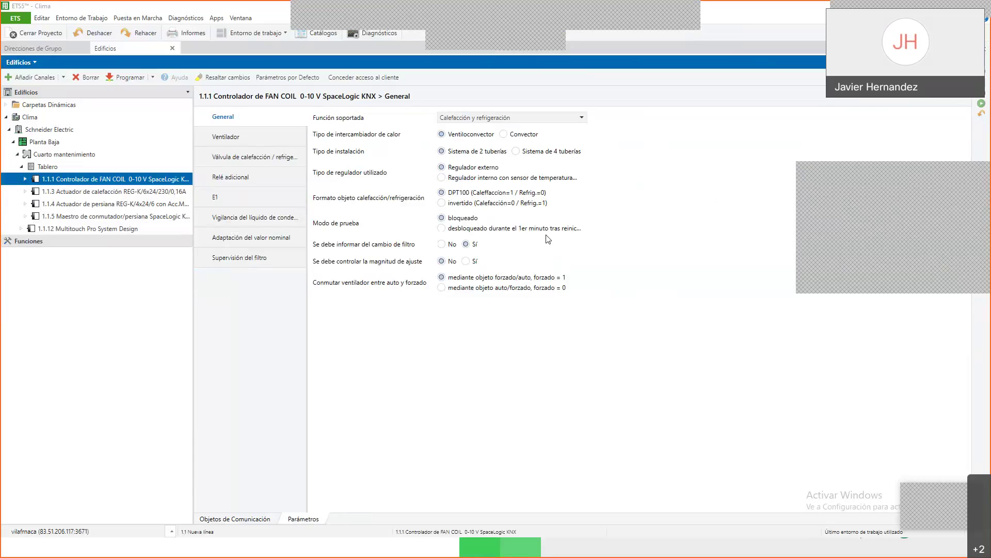
{"action": "key", "text": "alt+Tab"}
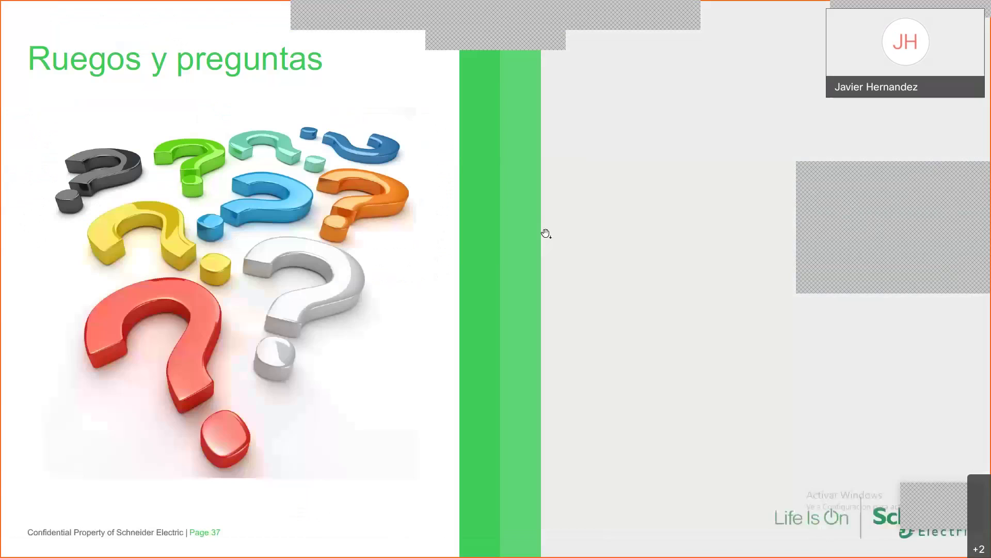